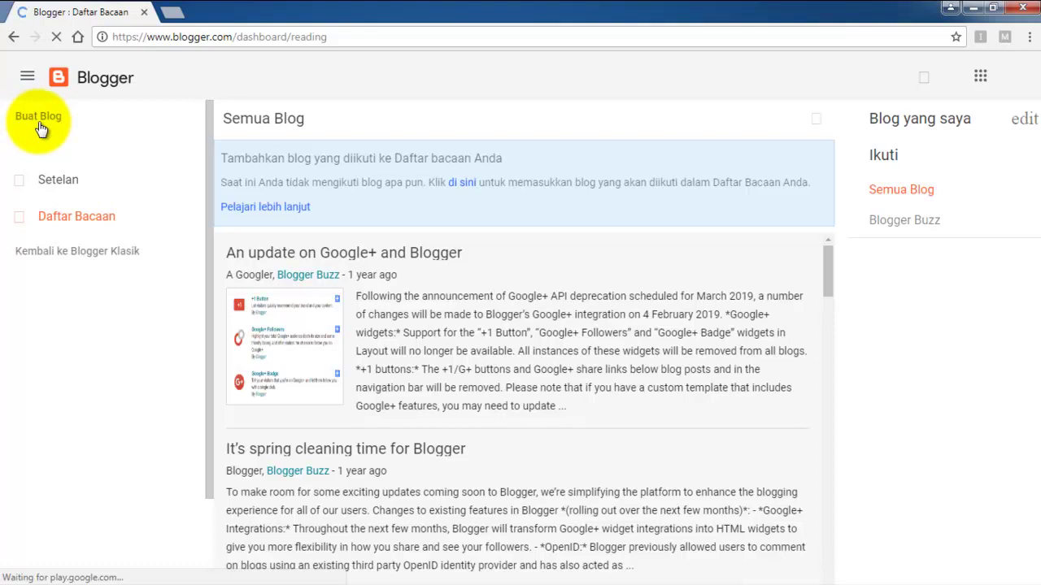
- Start creating a new blog from the reading list dashboard
{"action": "left_click", "coordinate": [27, 79]}
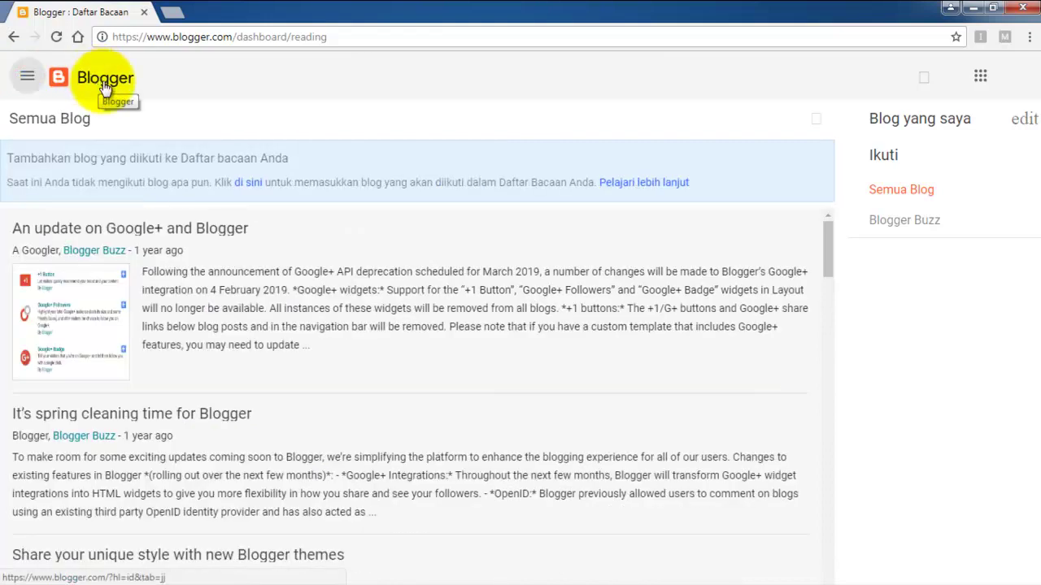
{"action": "left_click", "coordinate": [33, 79]}
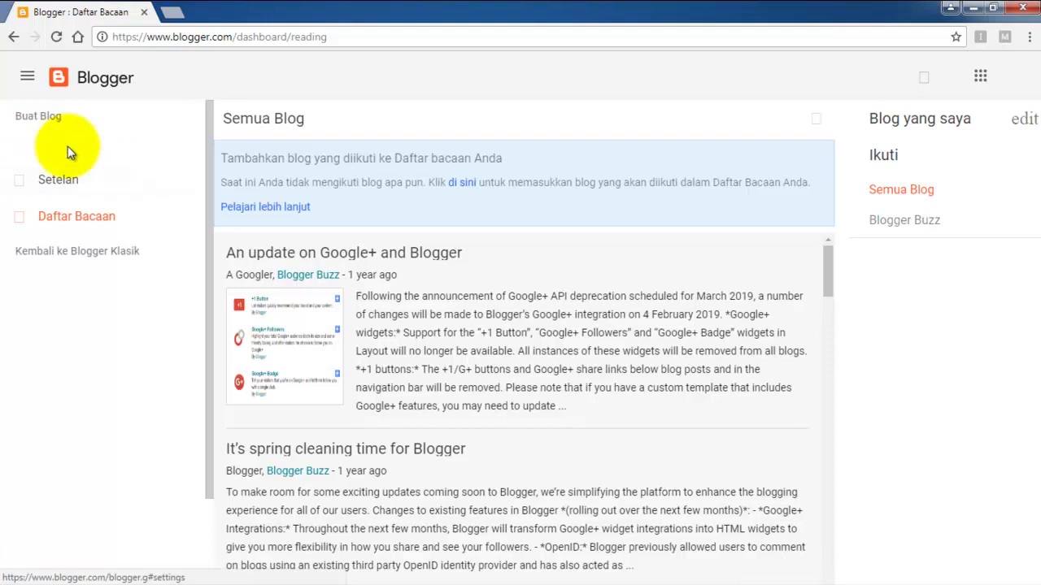
{"action": "left_click", "coordinate": [38, 117]}
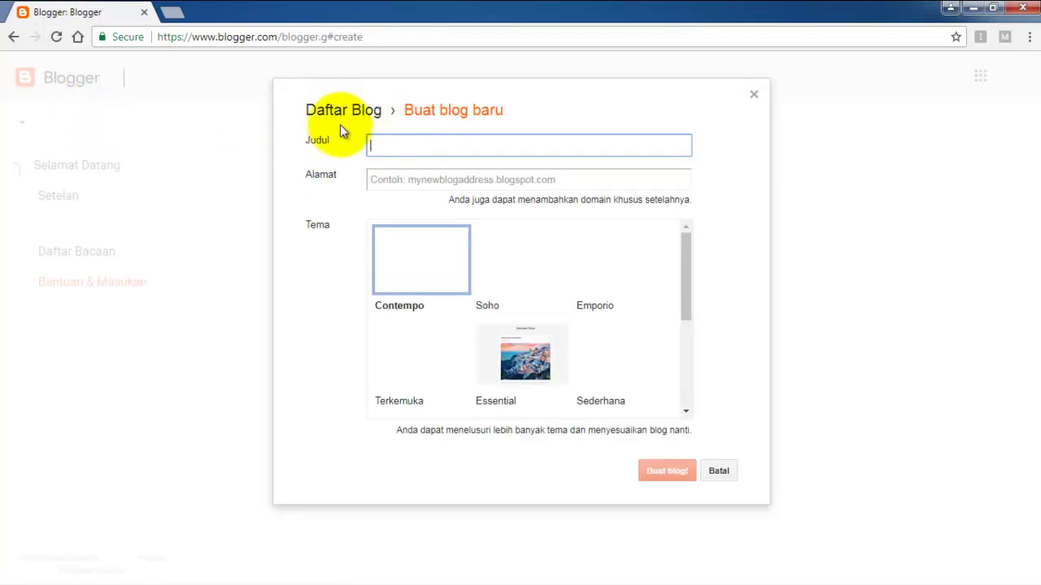
{"action": "left_click", "coordinate": [404, 111]}
{"action": "left_click_drag", "start_coordinate": [463, 110], "coordinate": [511, 111]}
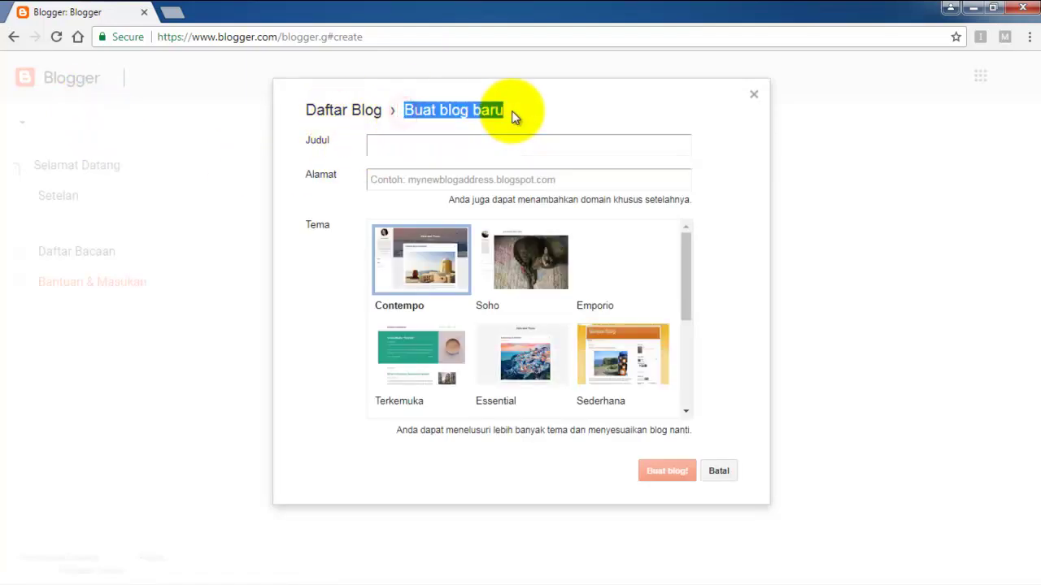
{"action": "left_click", "coordinate": [392, 144]}
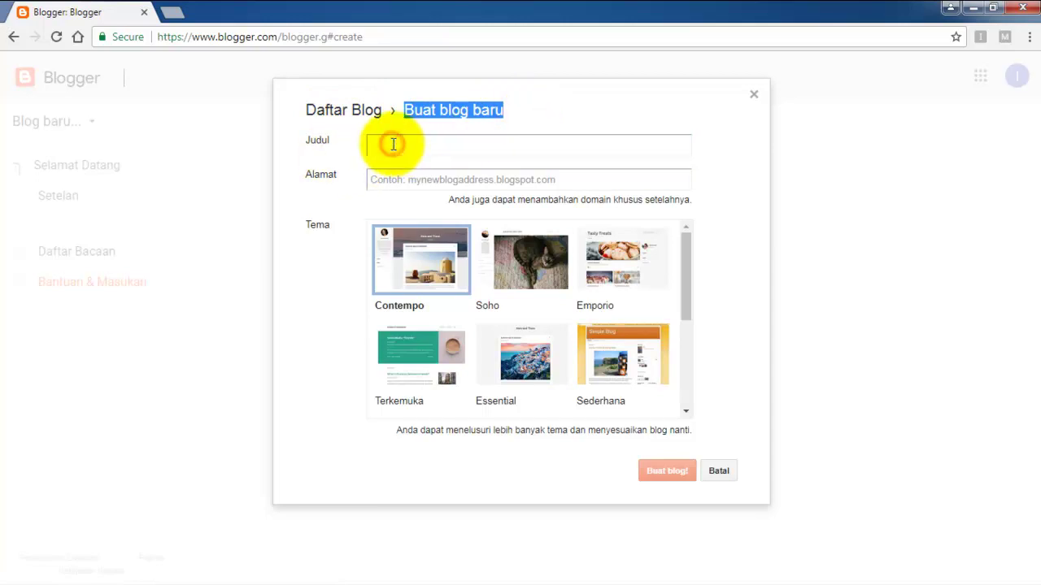
{"action": "left_click", "coordinate": [390, 150]}
{"action": "left_click", "coordinate": [570, 180]}
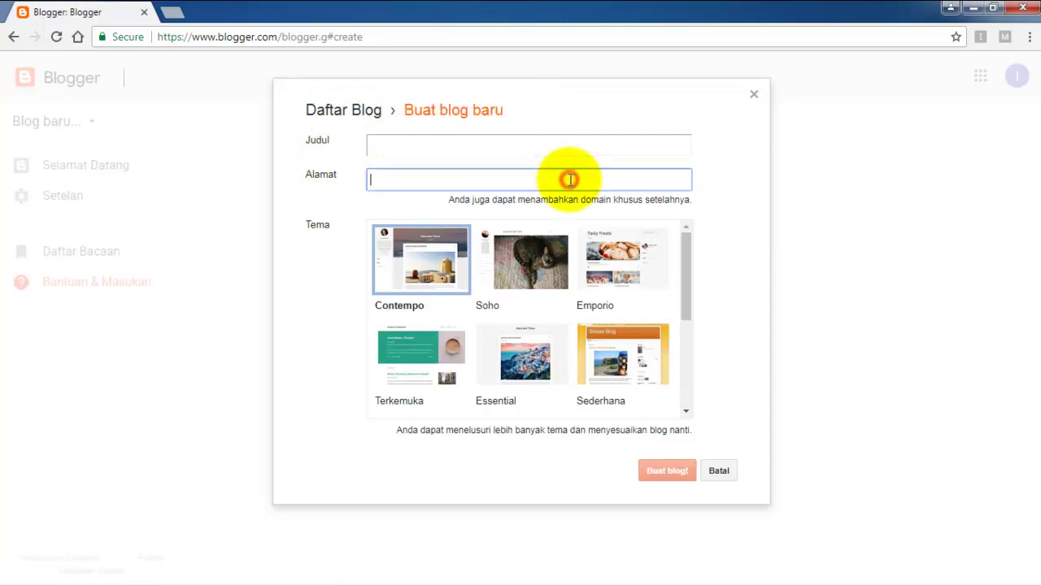
- Enter "Cara Membuat Blog di Blogger" as the title of the new blog
{"action": "left_click", "coordinate": [453, 147]}
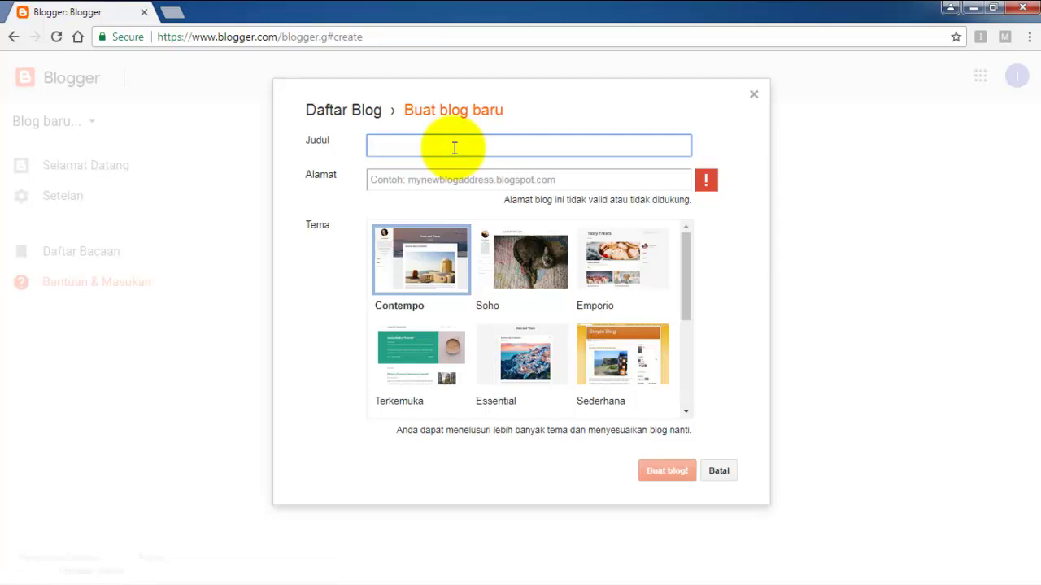
{"action": "type", "text": "Cara Membuat Blog di"}
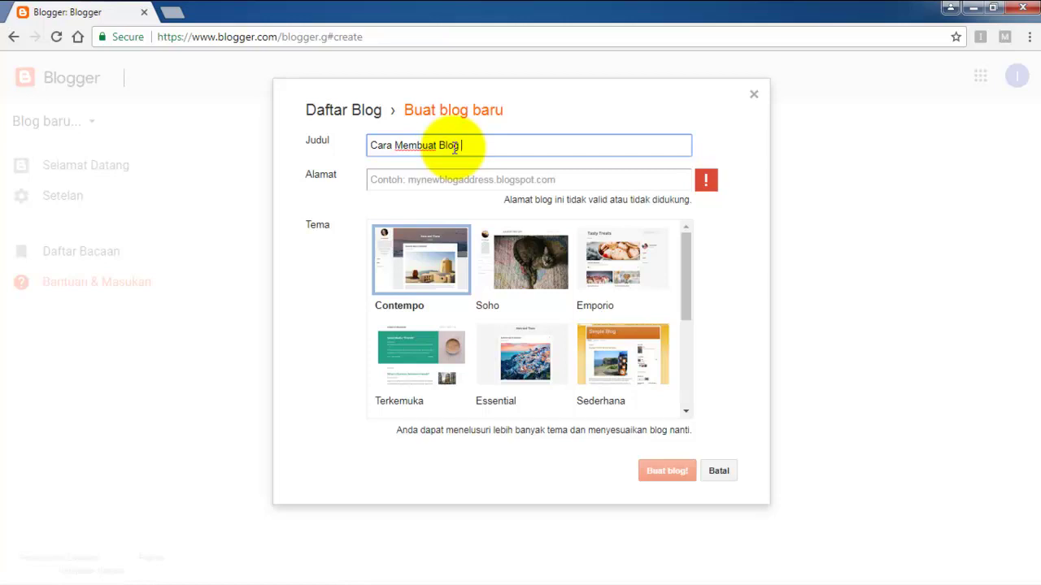
{"action": "type", "text": " Blogger"}
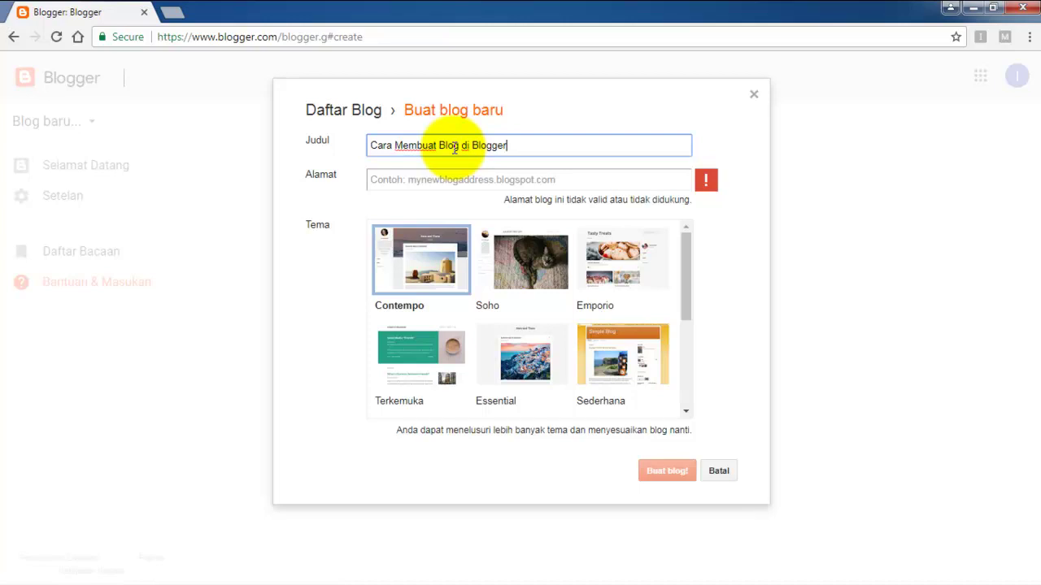
- Enter carablogger.blogspot.com as the blog address, accept the suggested address and check its availability
{"action": "left_click", "coordinate": [498, 180]}
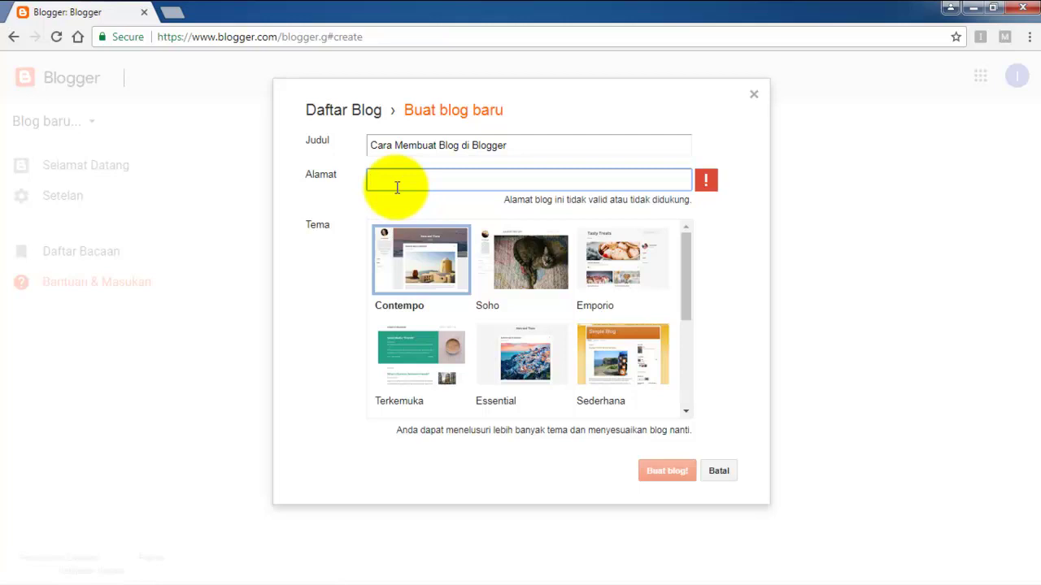
{"action": "type", "text": "cara"}
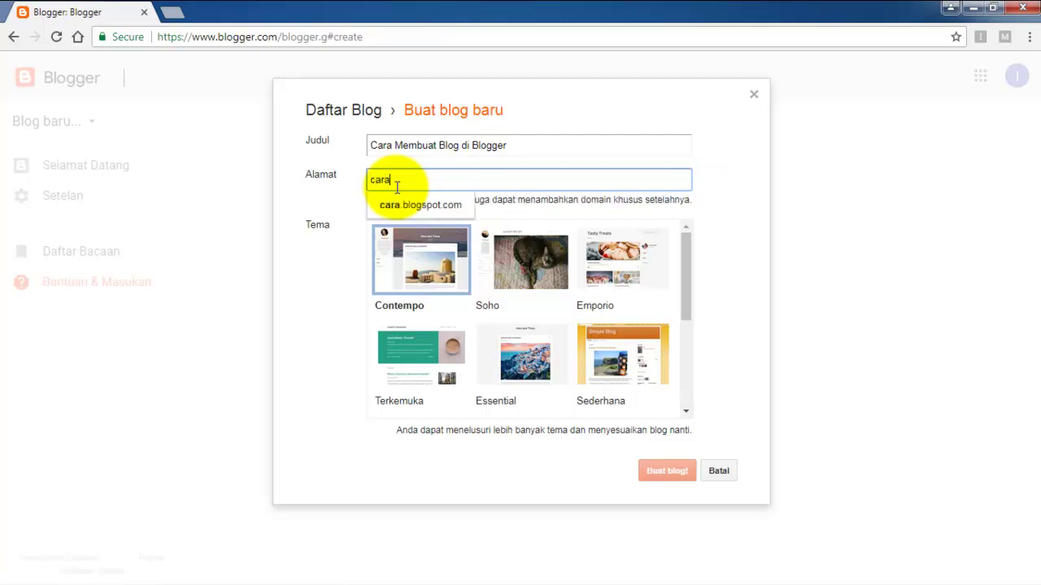
{"action": "type", "text": "blogger"}
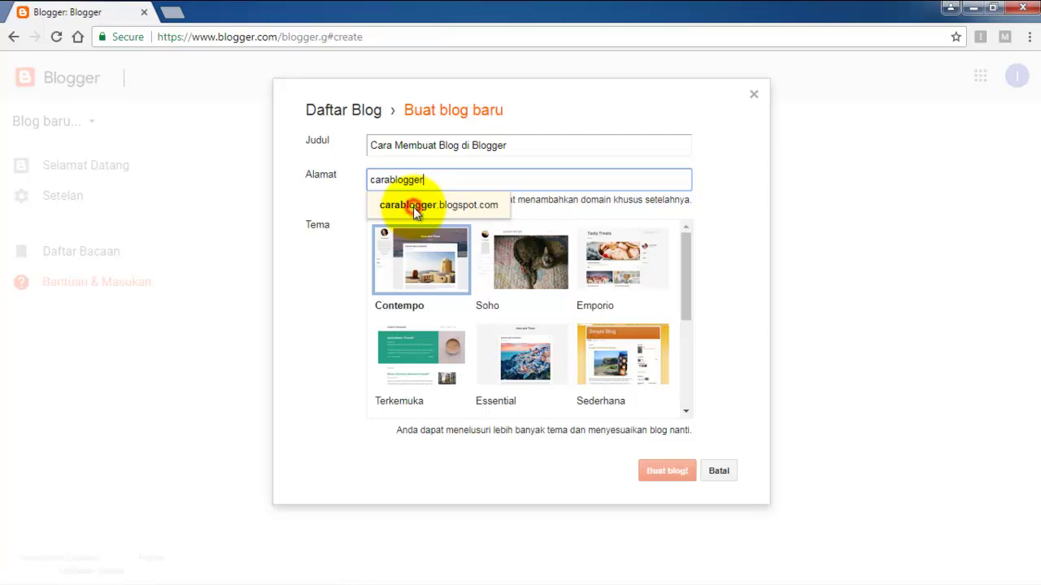
{"action": "left_click", "coordinate": [415, 208]}
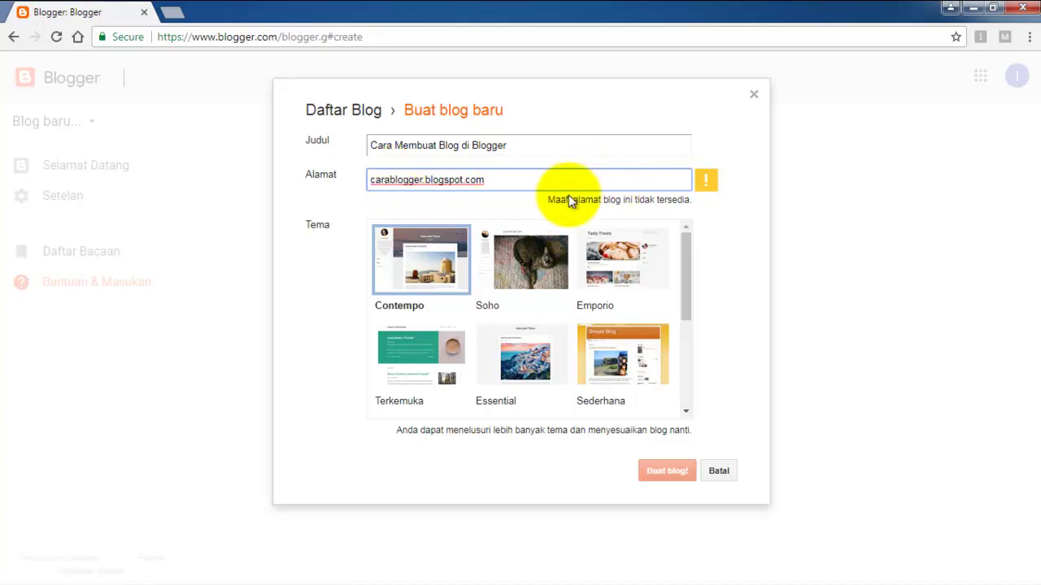
{"action": "left_click_drag", "start_coordinate": [545, 201], "coordinate": [703, 199]}
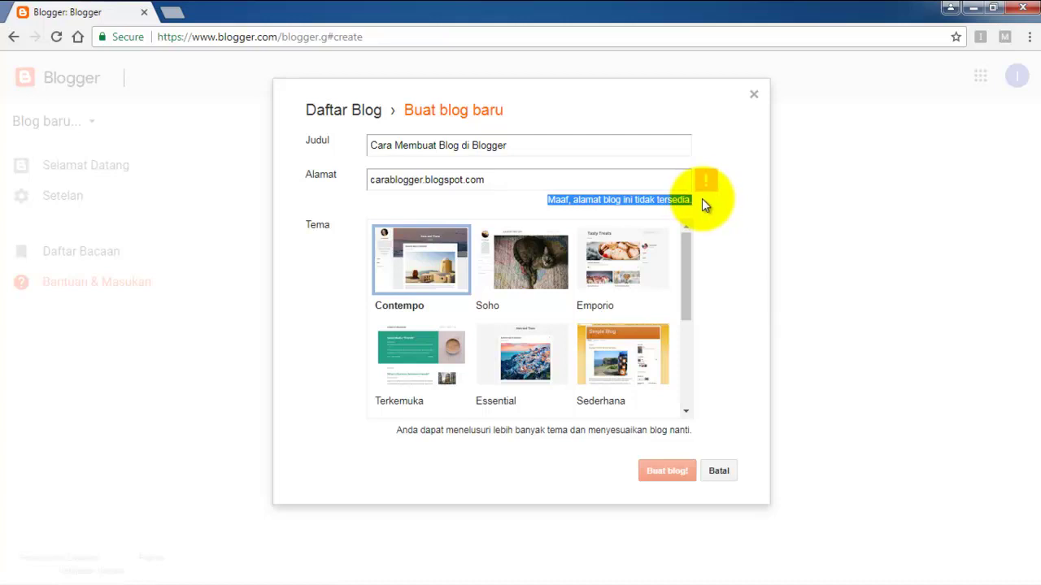
- Change the blog address to carabuatblog.blogspot.com and accept the suggested address
{"action": "left_click", "coordinate": [396, 182]}
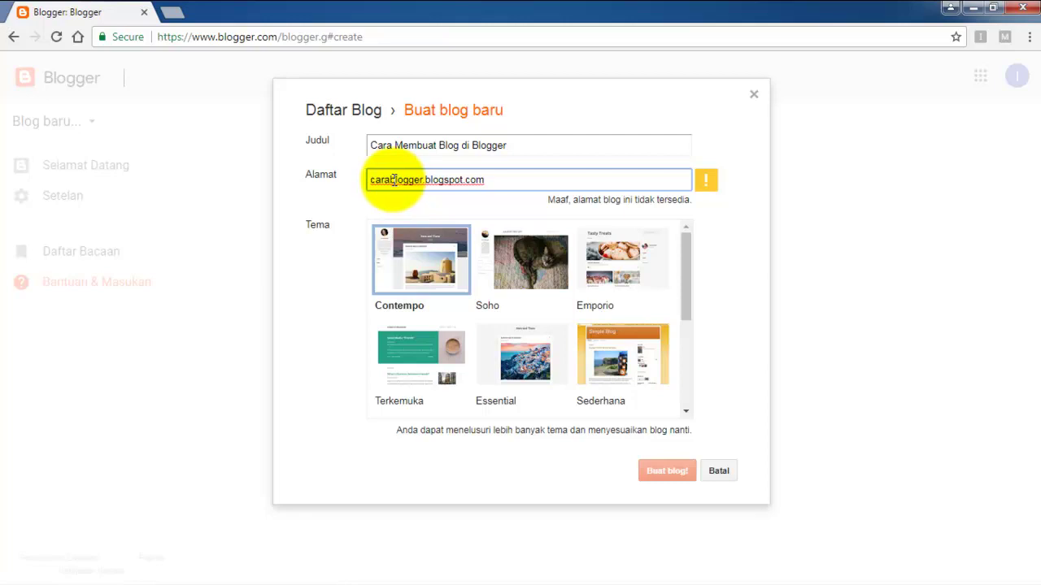
{"action": "left_click", "coordinate": [391, 179]}
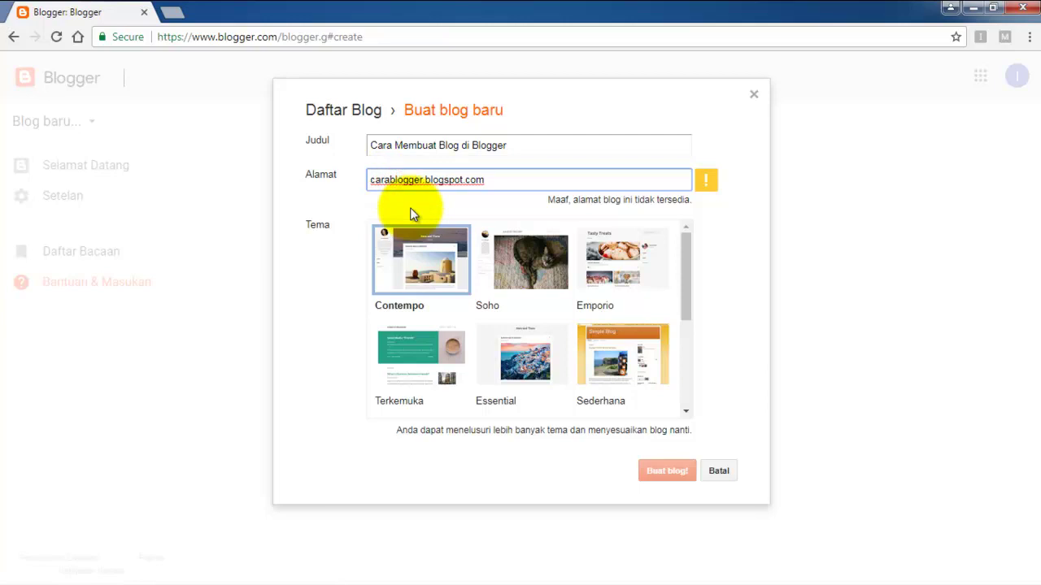
{"action": "type", "text": "buat"}
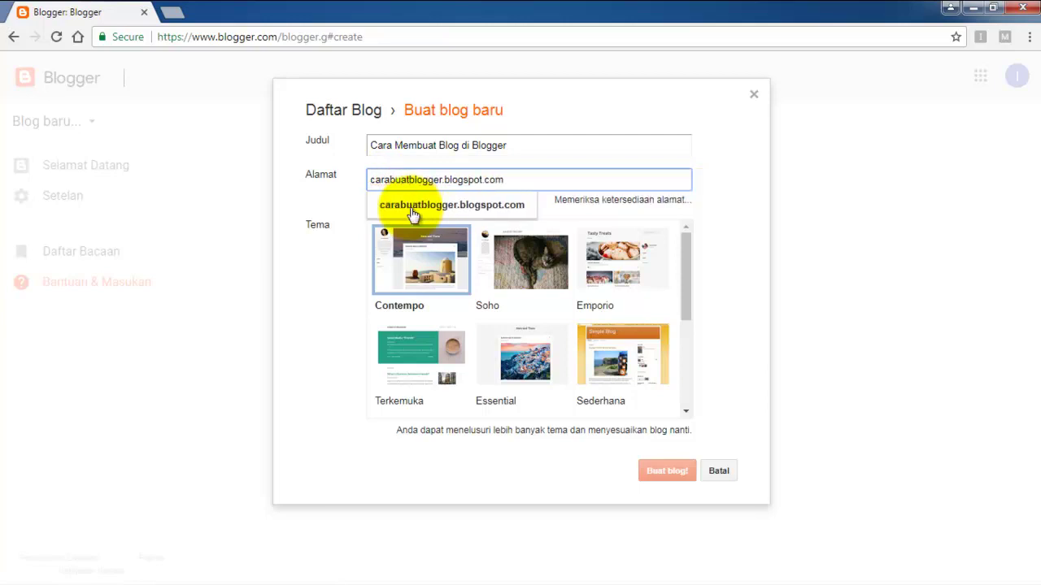
{"action": "type", "text": "bl"}
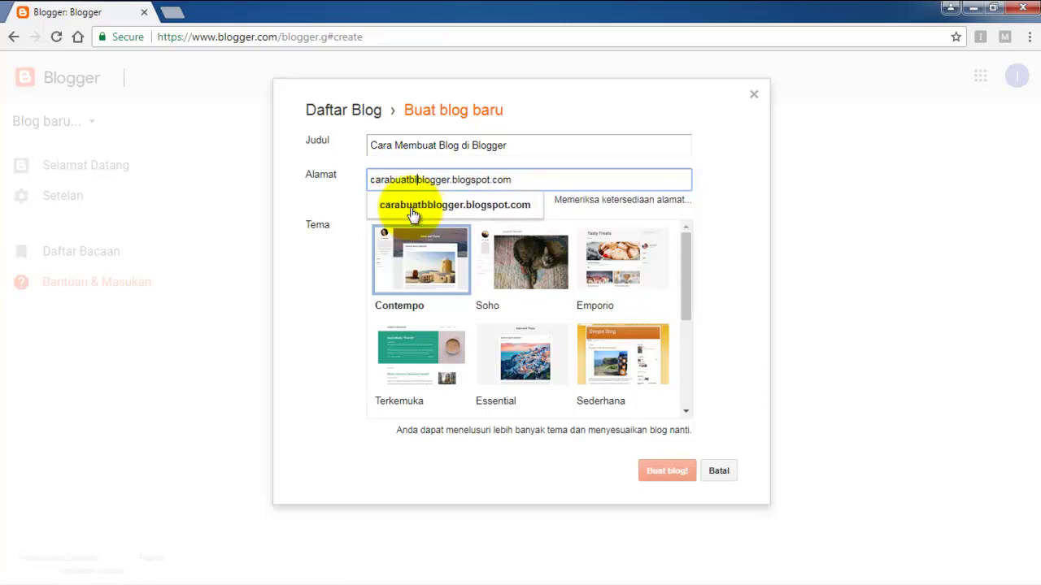
{"action": "type", "text": "og"}
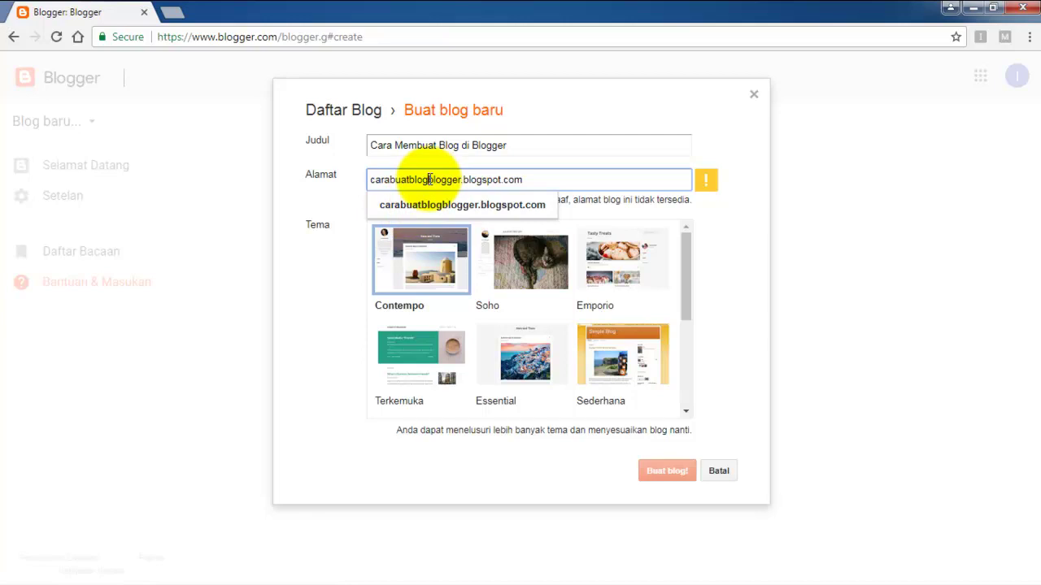
{"action": "left_click_drag", "start_coordinate": [428, 179], "coordinate": [463, 179]}
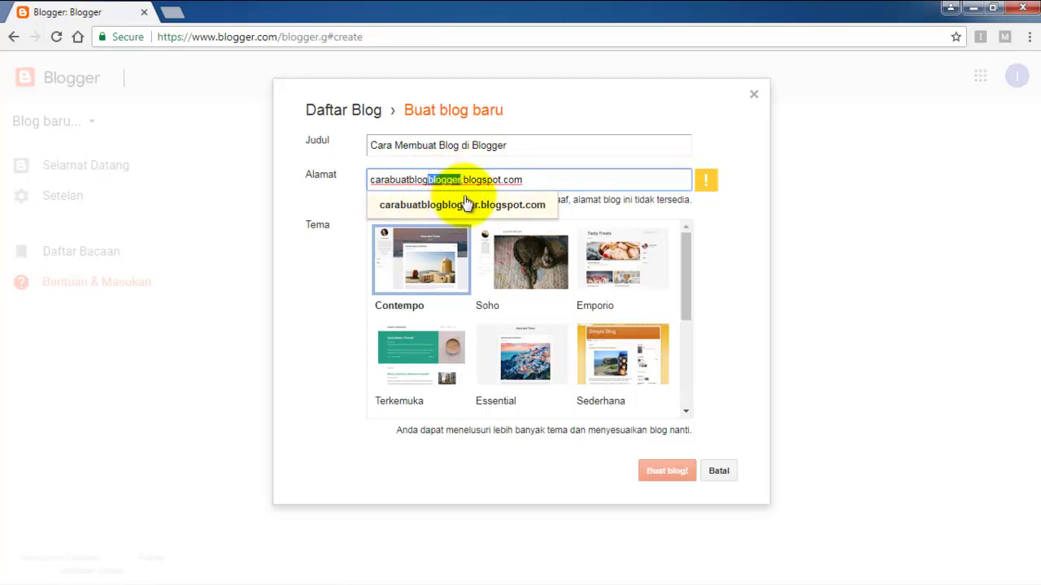
{"action": "key", "text": "BackSpace"}
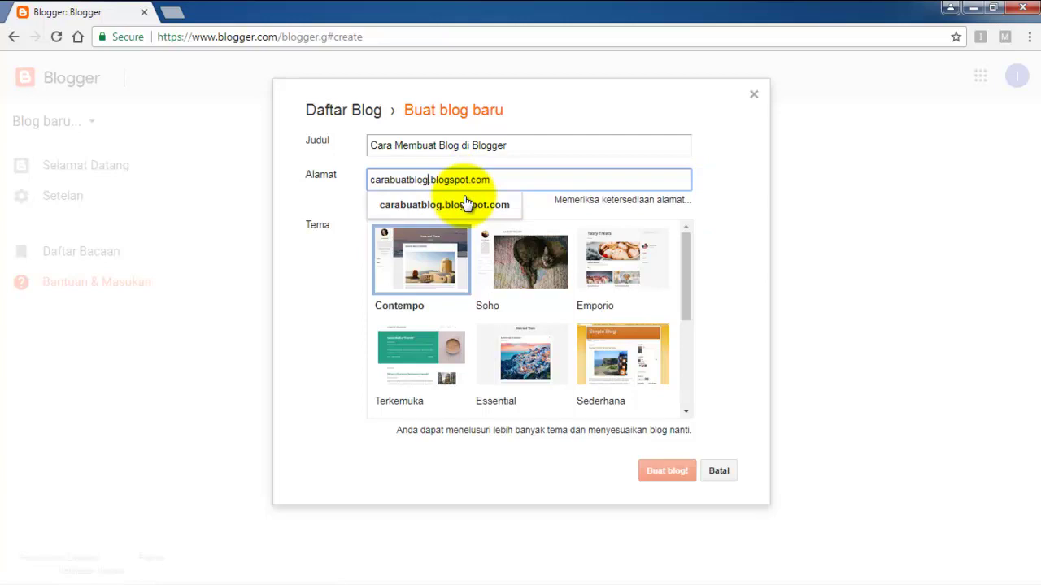
{"action": "left_click", "coordinate": [426, 205]}
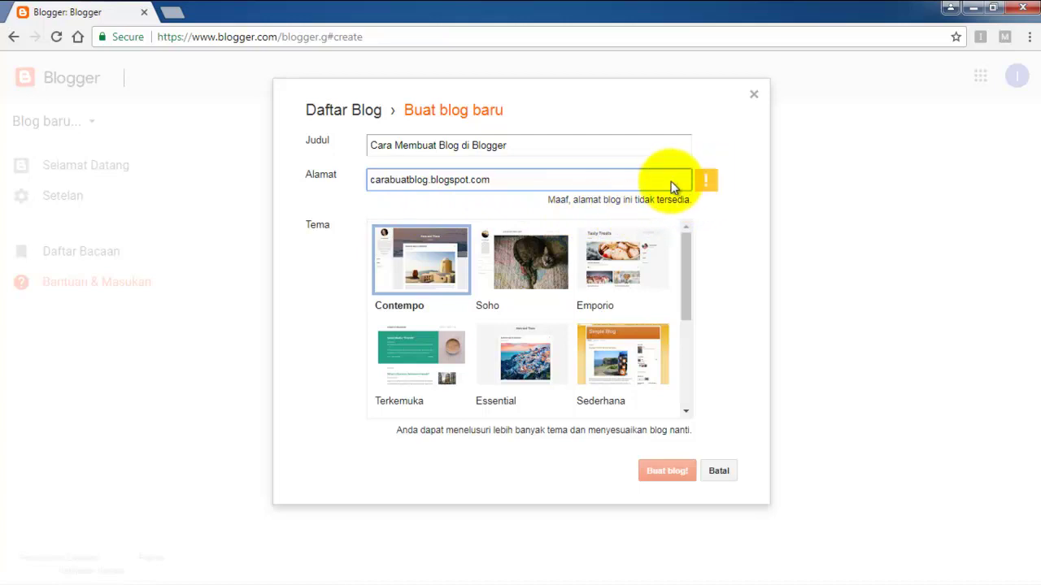
- Try separating the words of the blog address with hyphens, as cara-buat-blog.blogspot.com
{"action": "left_click", "coordinate": [388, 180]}
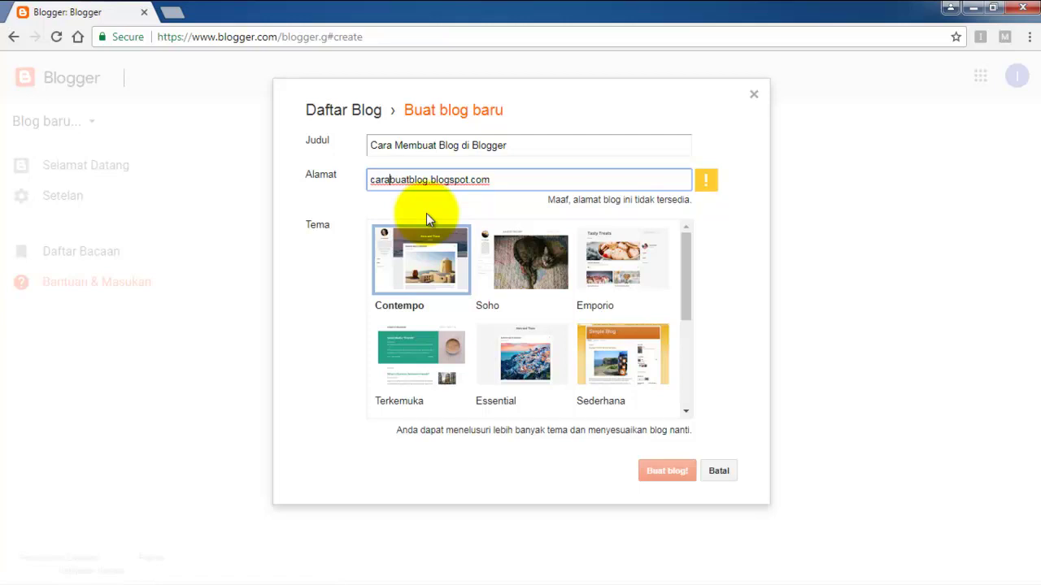
{"action": "type", "text": "-"}
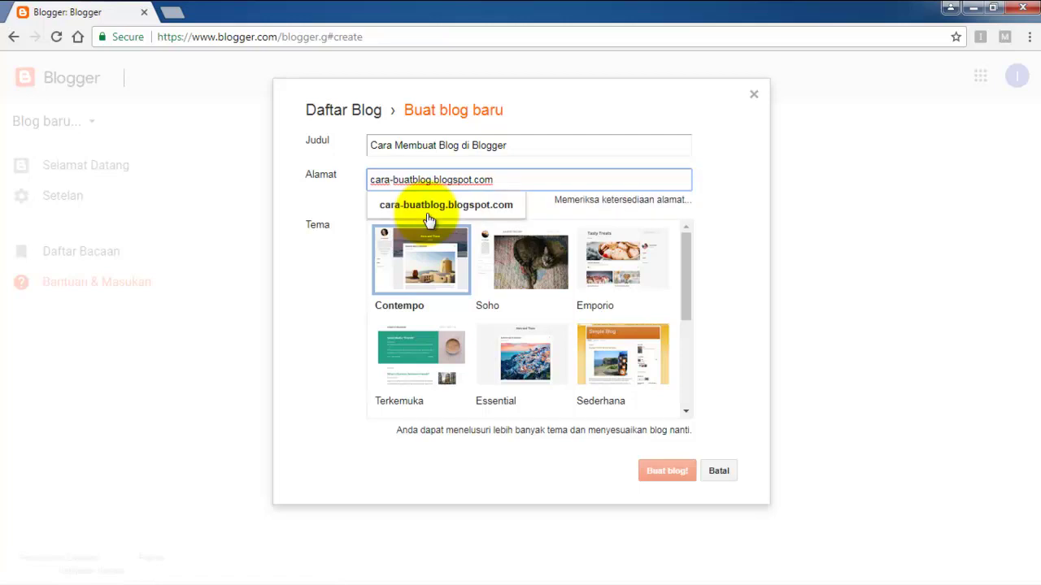
{"action": "left_click", "coordinate": [412, 180]}
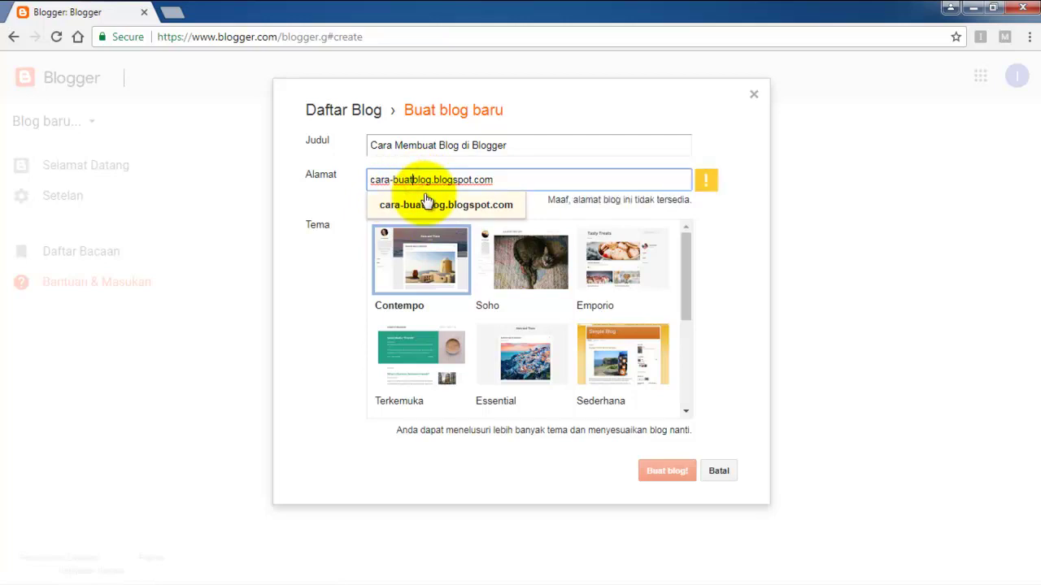
{"action": "type", "text": "-"}
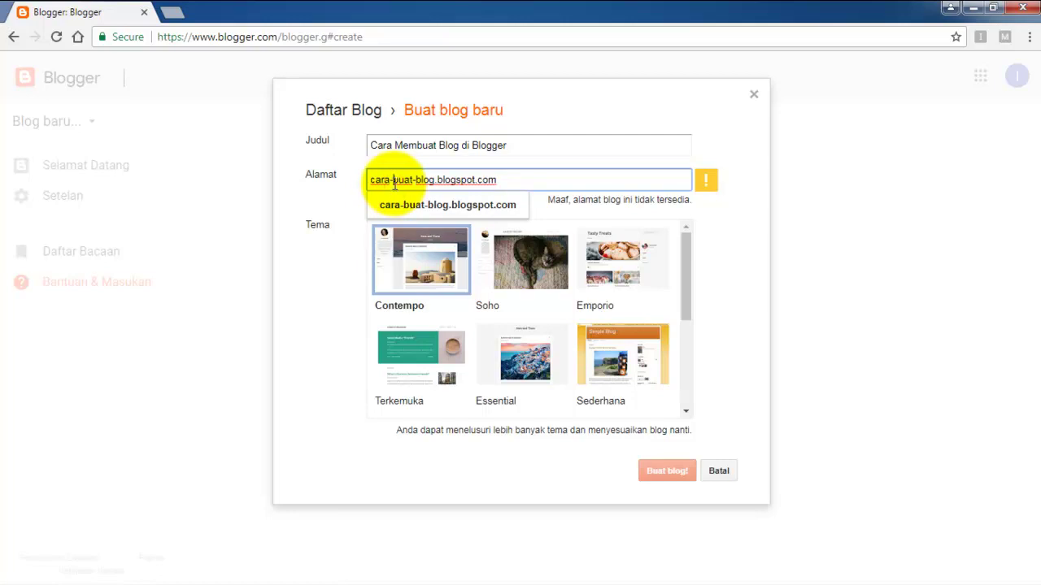
- Remove both hyphens from the blog address so that it reads carabuatblog.blogspot.com
{"action": "left_click", "coordinate": [393, 180]}
{"action": "left_click_drag", "start_coordinate": [393, 179], "coordinate": [387, 181]}
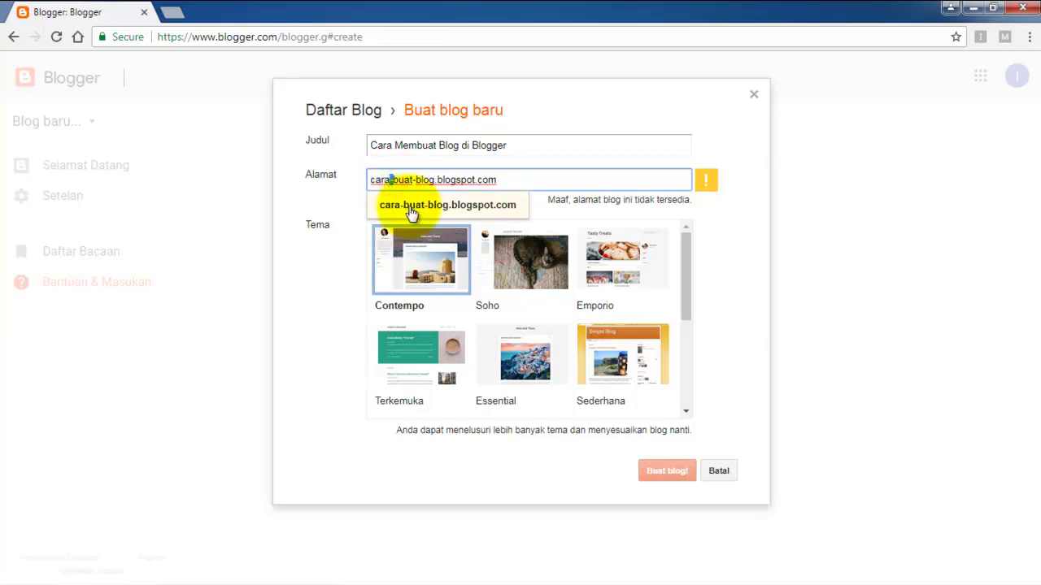
{"action": "key", "text": "BackSpace"}
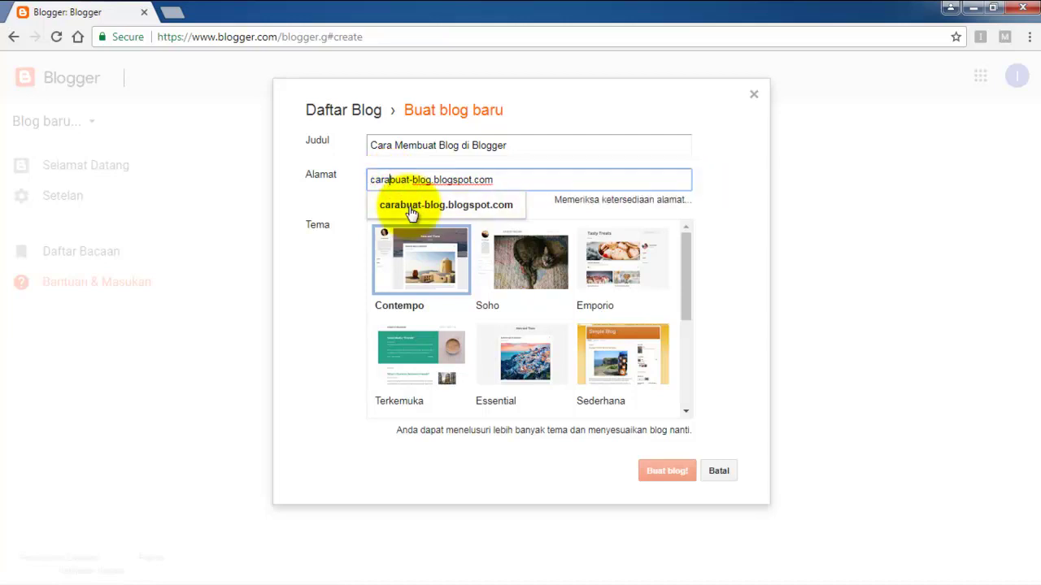
{"action": "key", "text": "Right"}
{"action": "key", "text": "Right"}
{"action": "key", "text": "Right"}
{"action": "key", "text": "Right"}
{"action": "key", "text": "Right"}
{"action": "key", "text": "Right"}
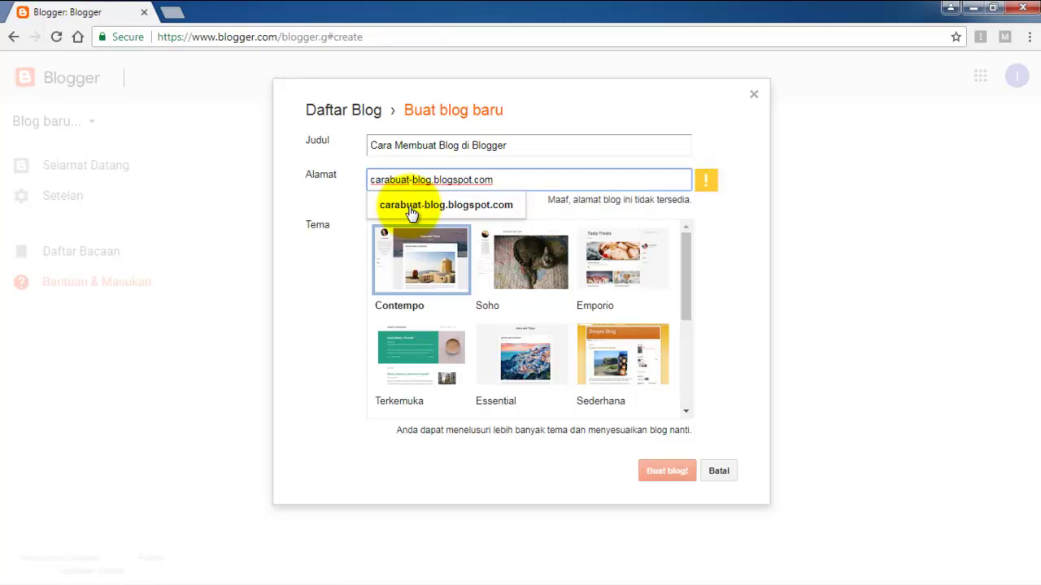
{"action": "key", "text": "BackSpace"}
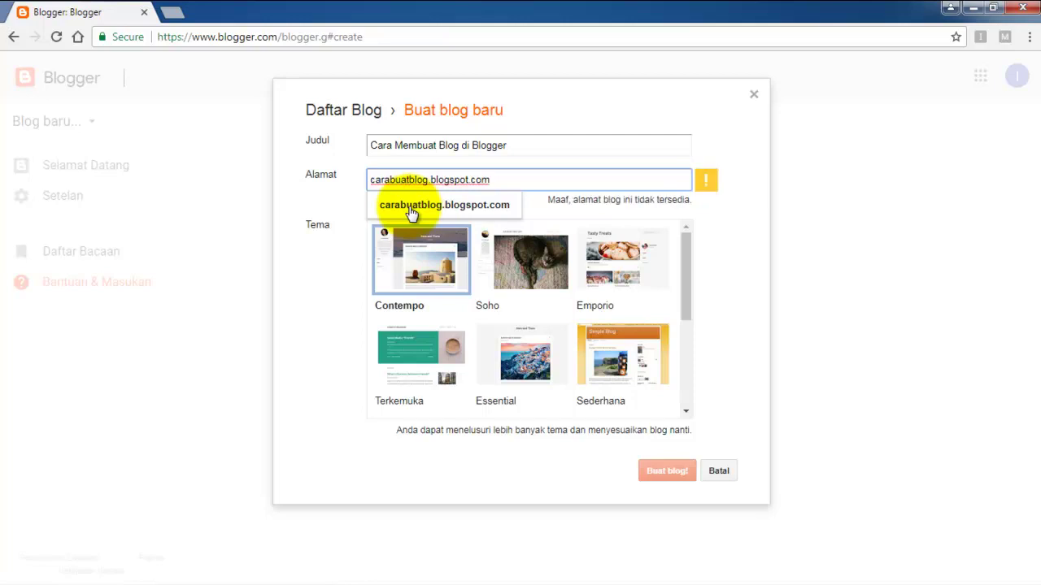
- Extend the blog address to caramembuatblog2020.blogspot.com and accept the suggested address
{"action": "type", "text": "mem"}
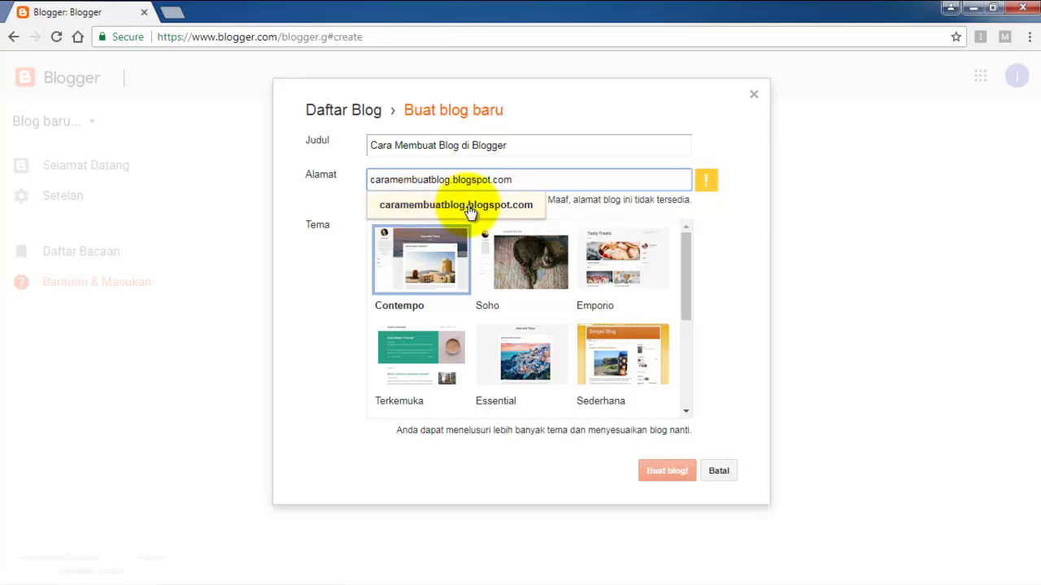
{"action": "left_click", "coordinate": [415, 187]}
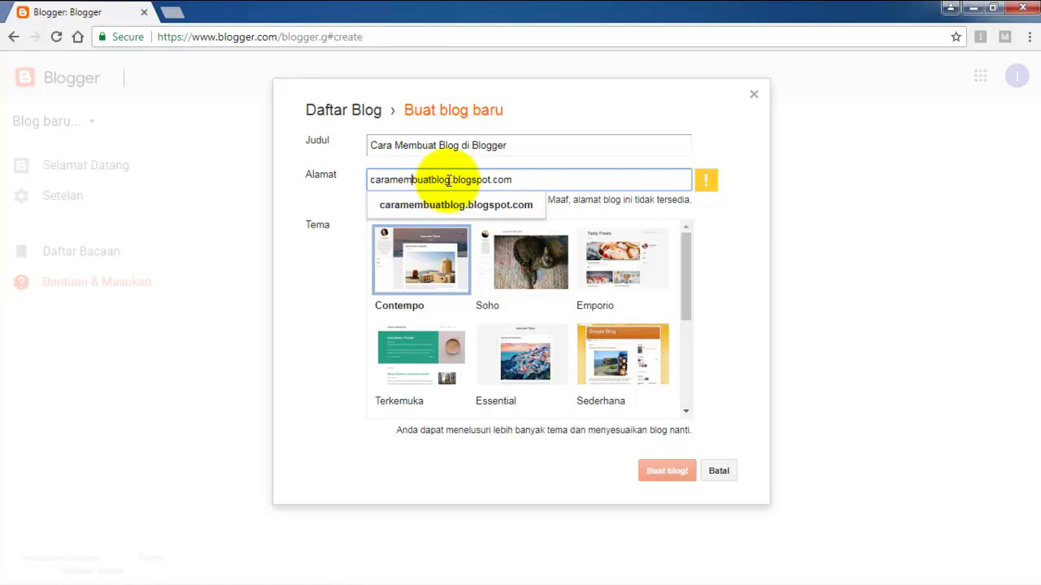
{"action": "left_click", "coordinate": [449, 181]}
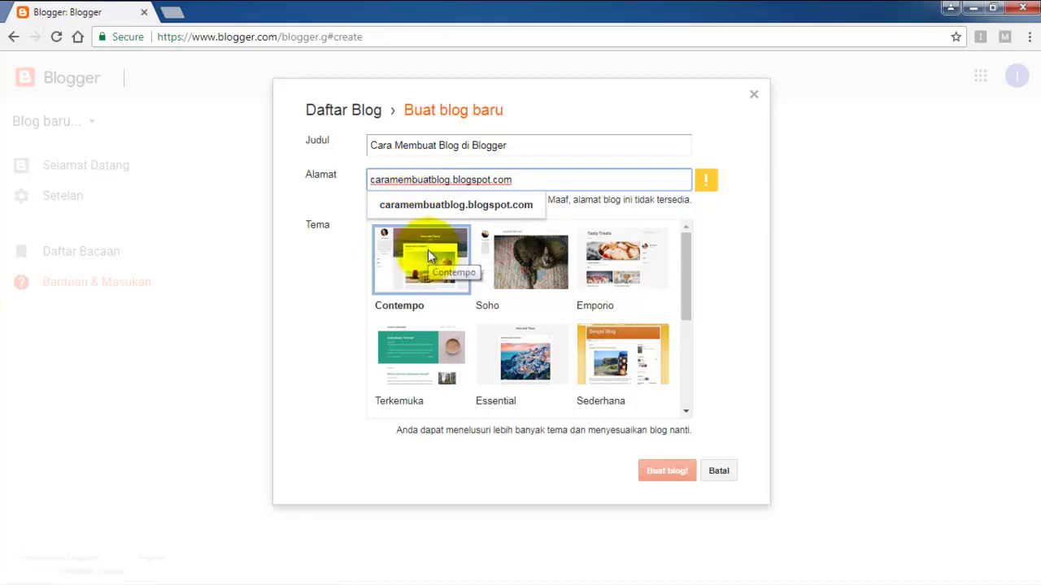
{"action": "type", "text": "2020"}
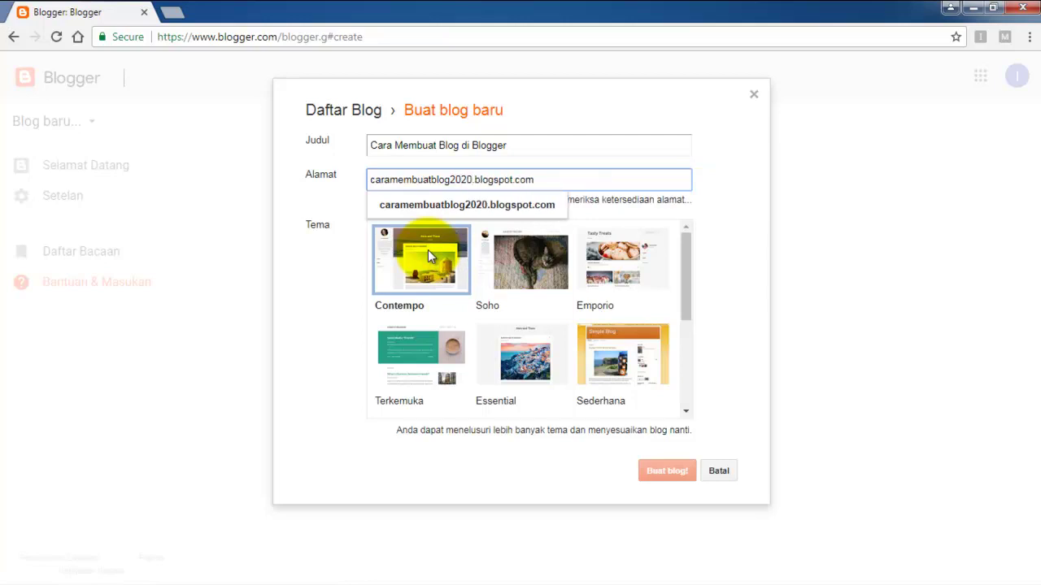
{"action": "left_click", "coordinate": [468, 206]}
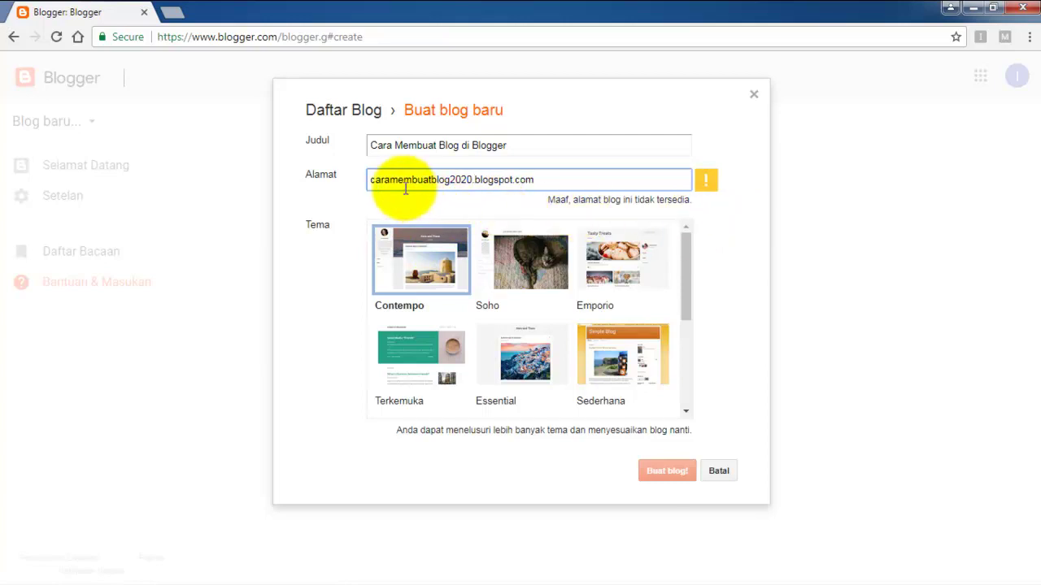
- Shorten the blog address to buatblog2020.blogspot.com and accept the suggested address
{"action": "left_click", "coordinate": [470, 187]}
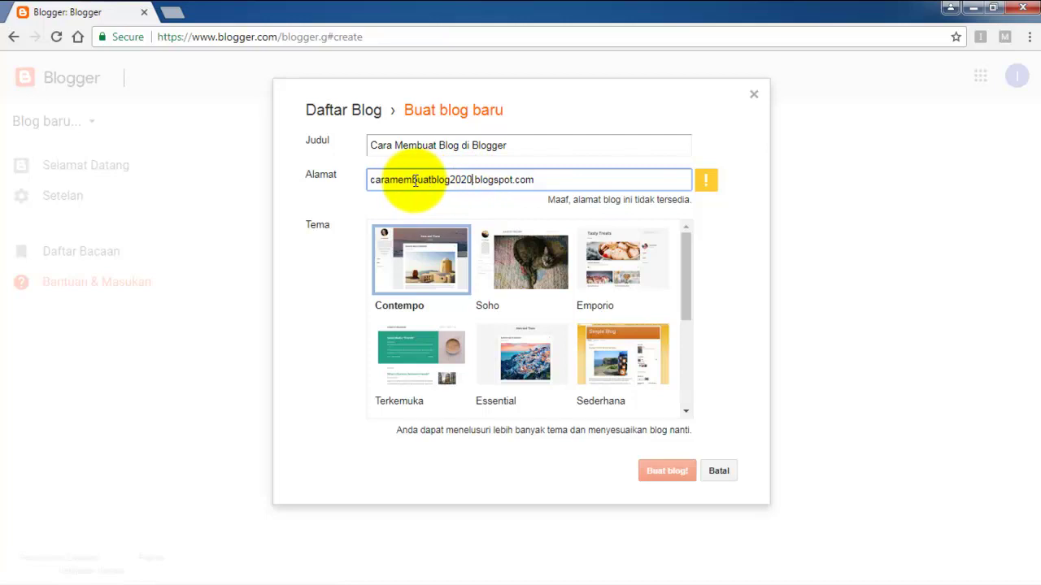
{"action": "left_click_drag", "start_coordinate": [414, 180], "coordinate": [360, 189]}
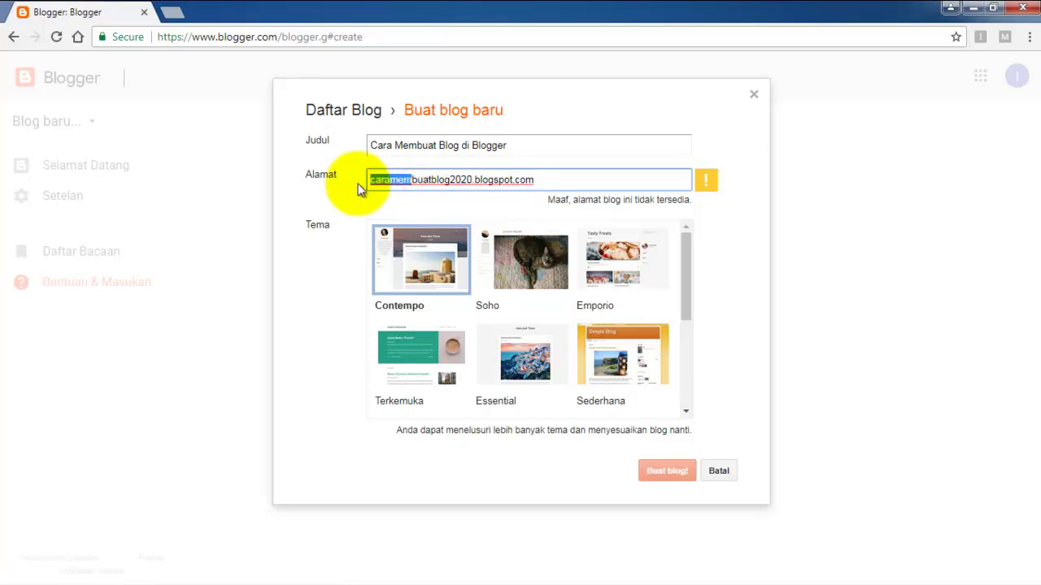
{"action": "key", "text": "BackSpace"}
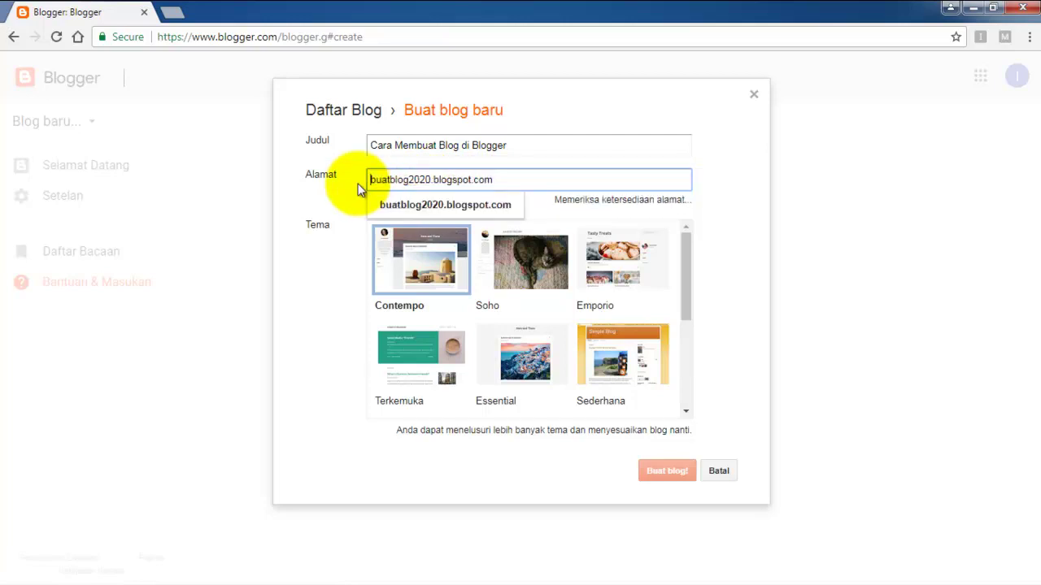
{"action": "left_click", "coordinate": [400, 208]}
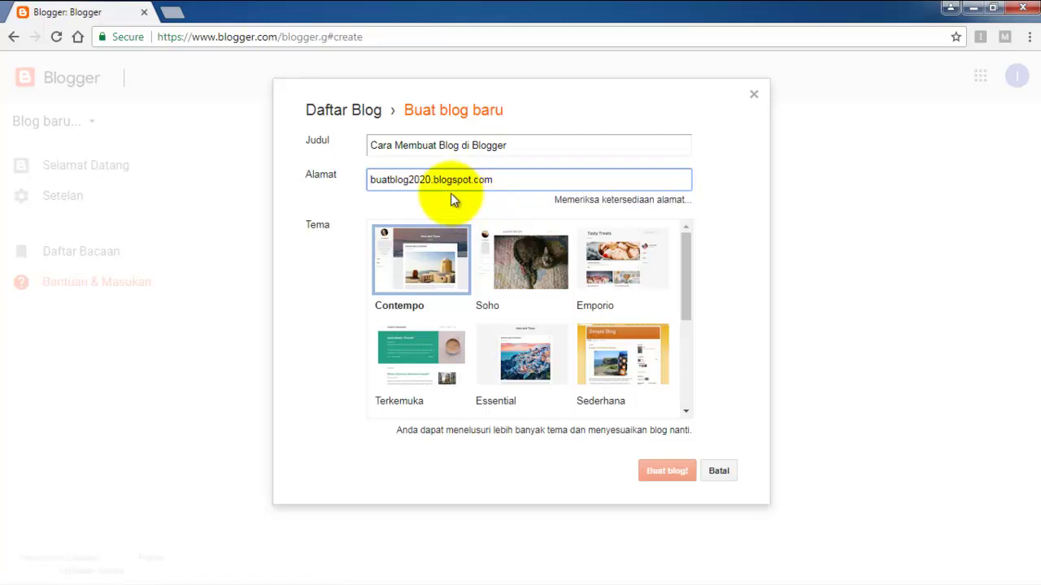
{"action": "left_click", "coordinate": [407, 178]}
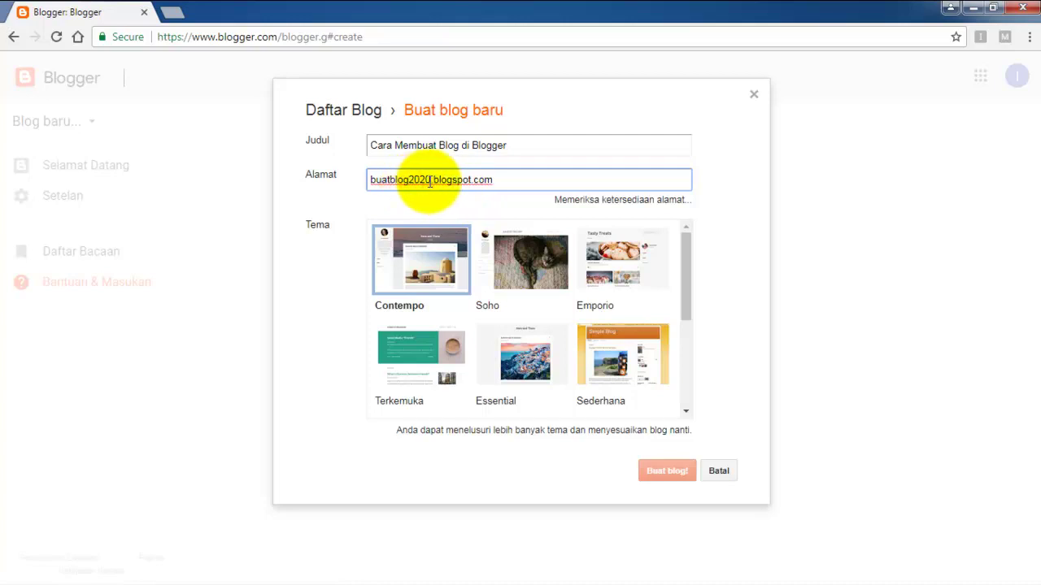
{"action": "left_click_drag", "start_coordinate": [407, 179], "coordinate": [364, 186]}
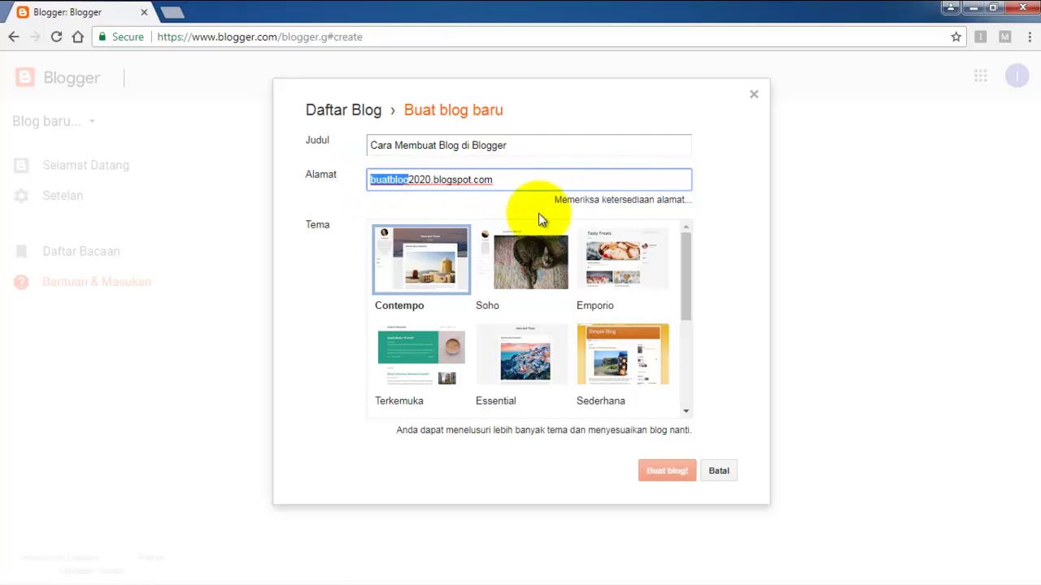
{"action": "key", "text": "BackSpace"}
{"action": "type", "text": "buat"}
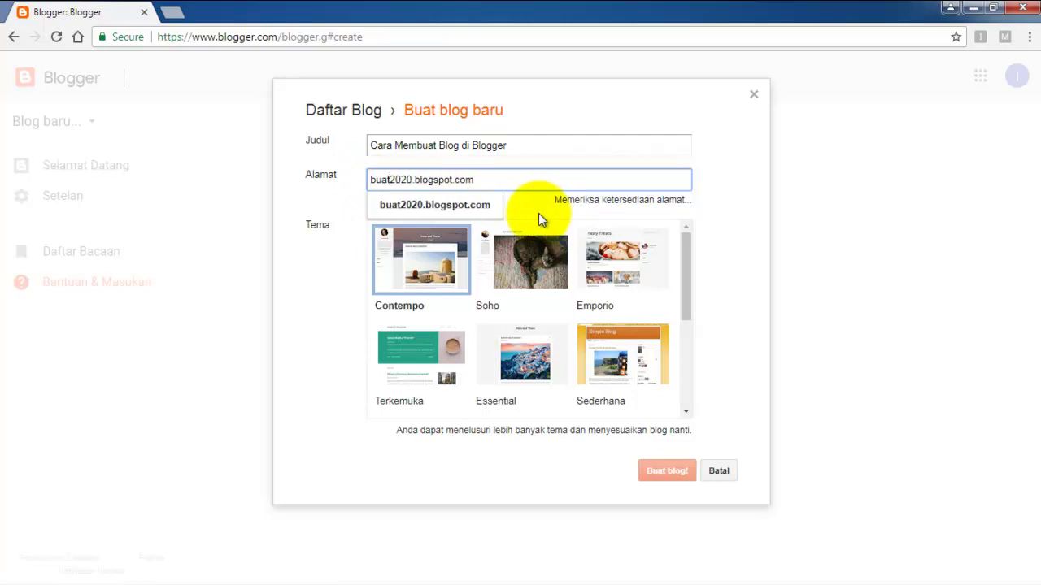
{"action": "type", "text": "lbog"}
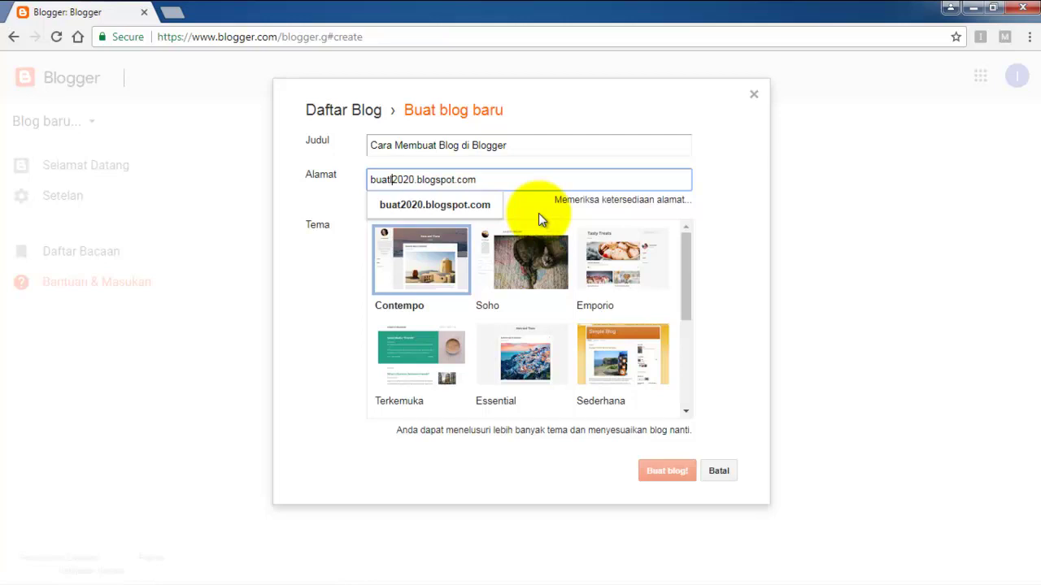
- Replace the whole blog address with blogbaru2020 and accept the suggested blogspot.com address
{"action": "key", "text": "ctrl+a"}
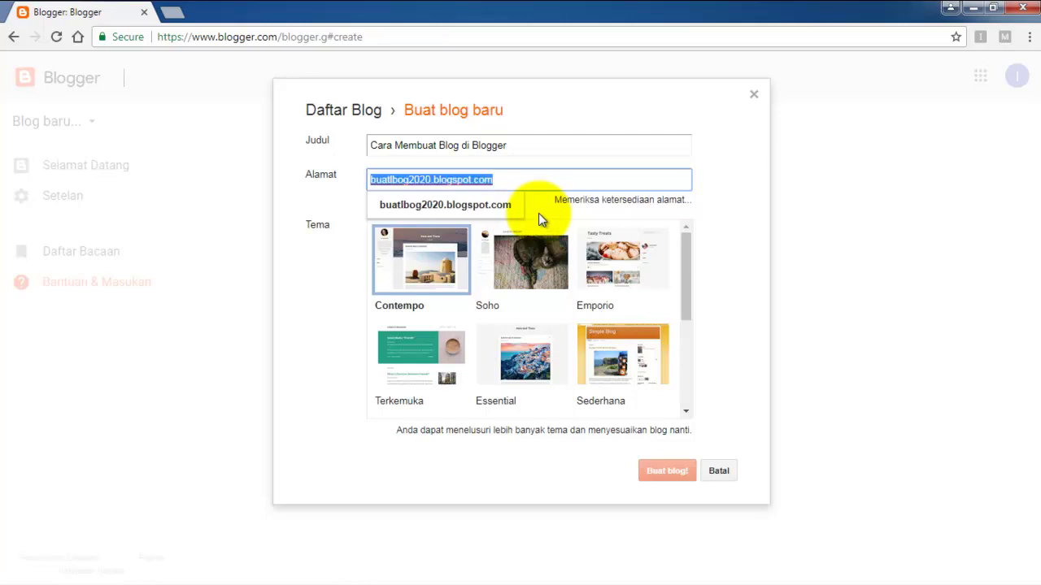
{"action": "type", "text": "blogbaru2020"}
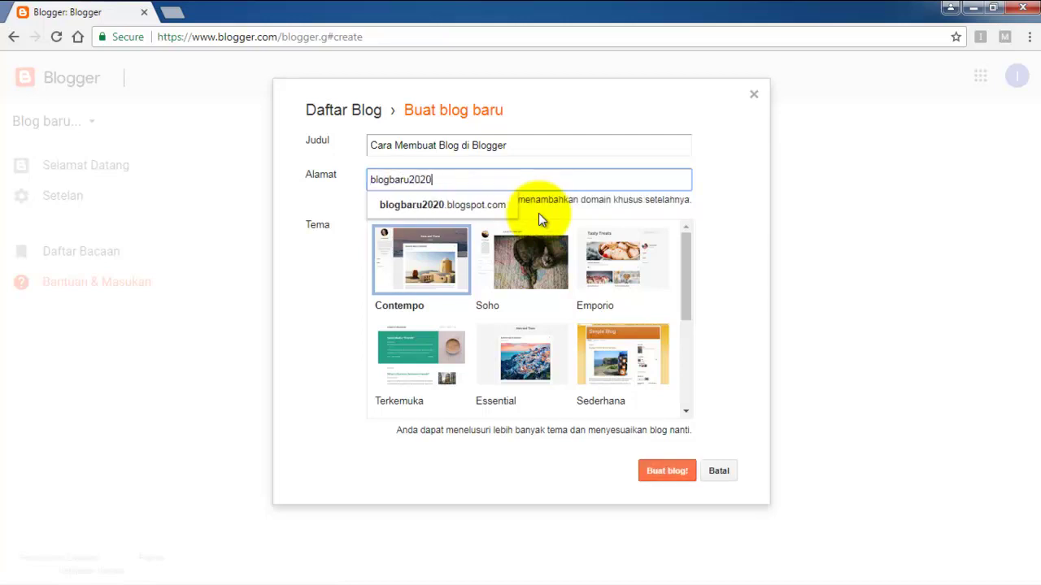
{"action": "left_click", "coordinate": [457, 203]}
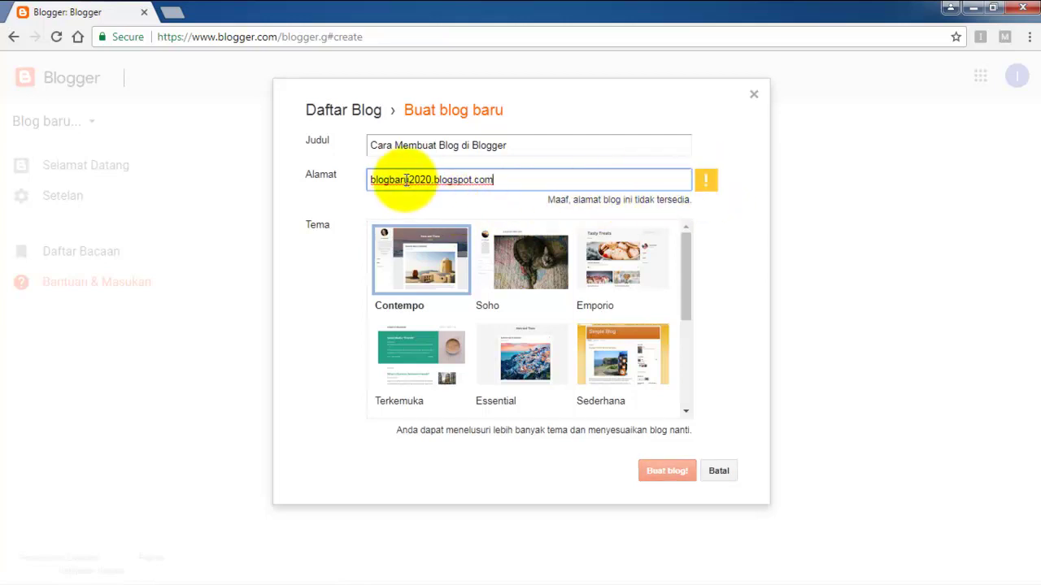
- Hyphenate the blog address as blog-baru-2020.blogspot.com and accept the suggested address
{"action": "left_click_drag", "start_coordinate": [432, 180], "coordinate": [411, 178]}
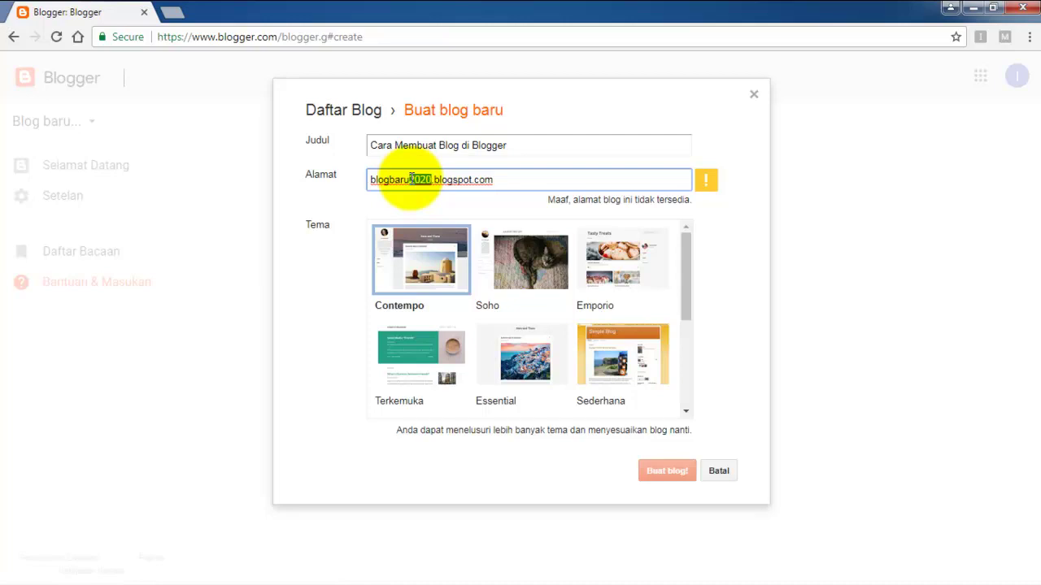
{"action": "key", "text": "BackSpace"}
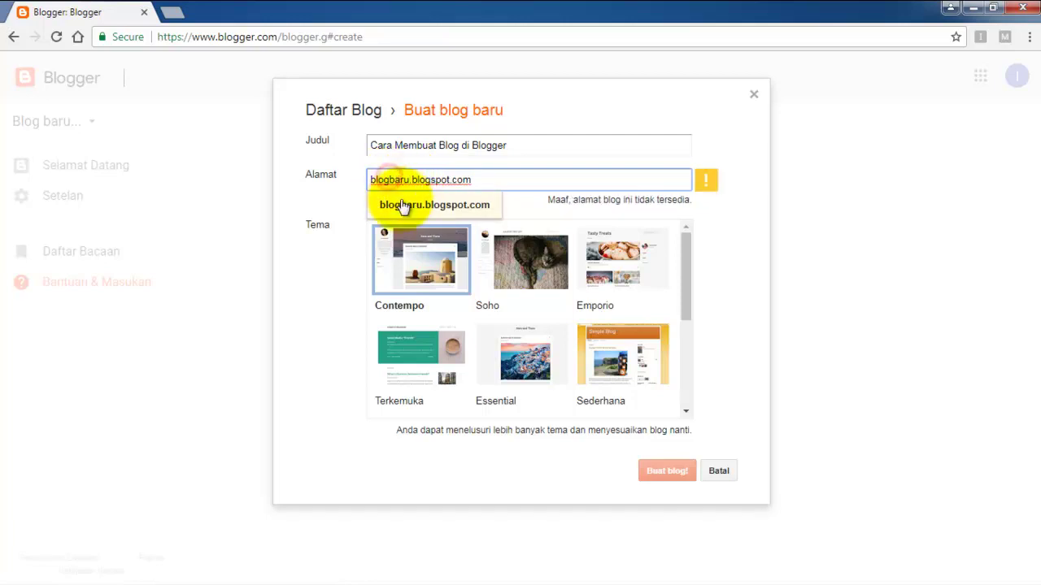
{"action": "type", "text": "-"}
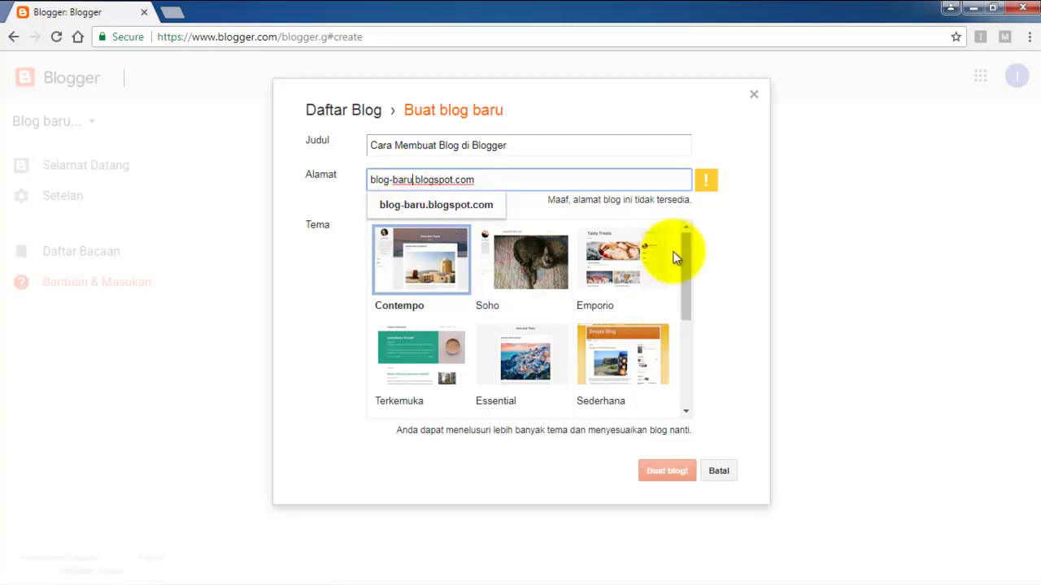
{"action": "type", "text": "-2020"}
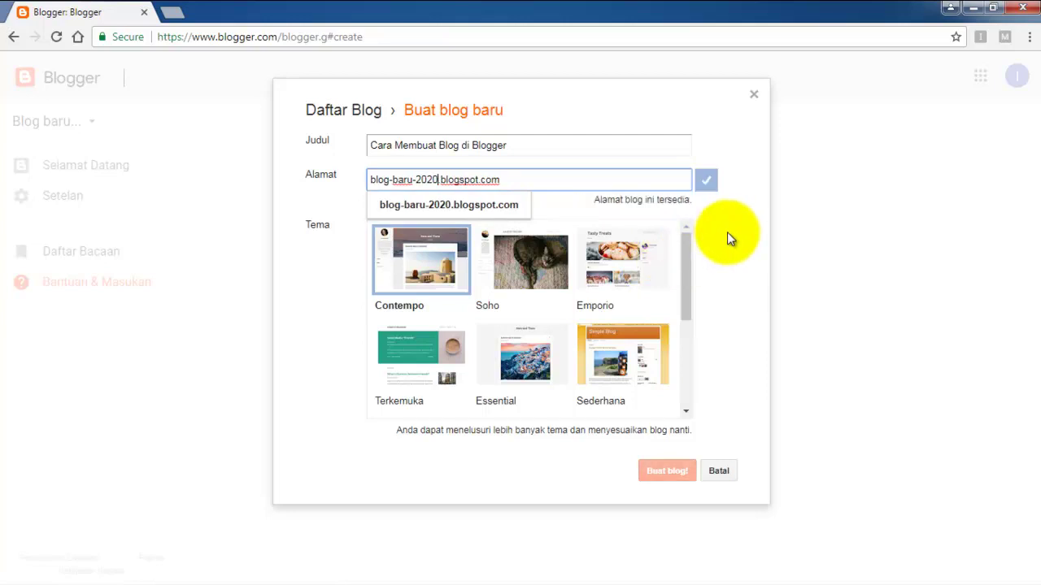
{"action": "left_click", "coordinate": [449, 203]}
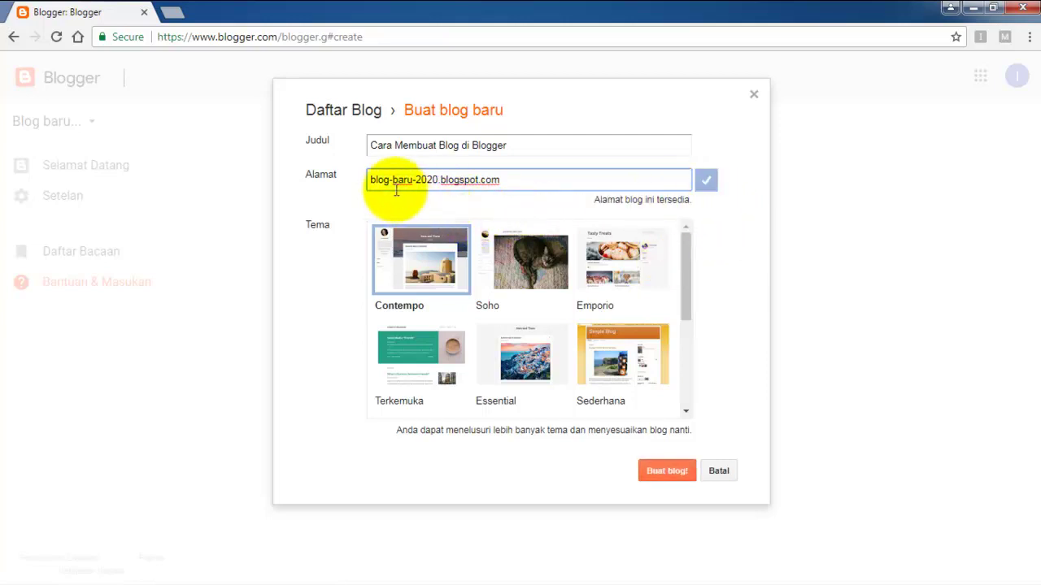
{"action": "left_click", "coordinate": [370, 180]}
{"action": "left_click_drag", "start_coordinate": [370, 180], "coordinate": [458, 186]}
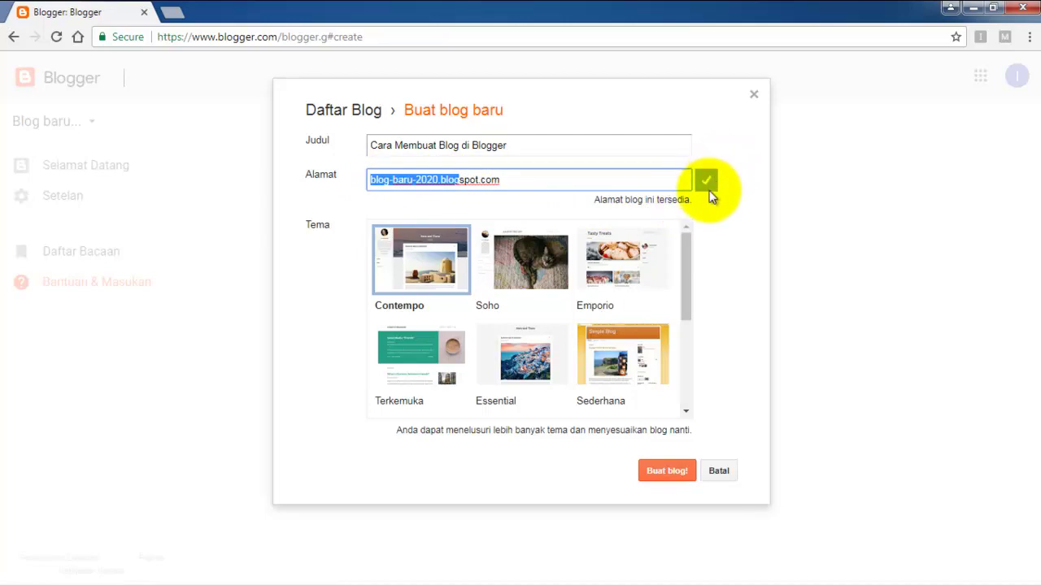
{"action": "left_click", "coordinate": [509, 184]}
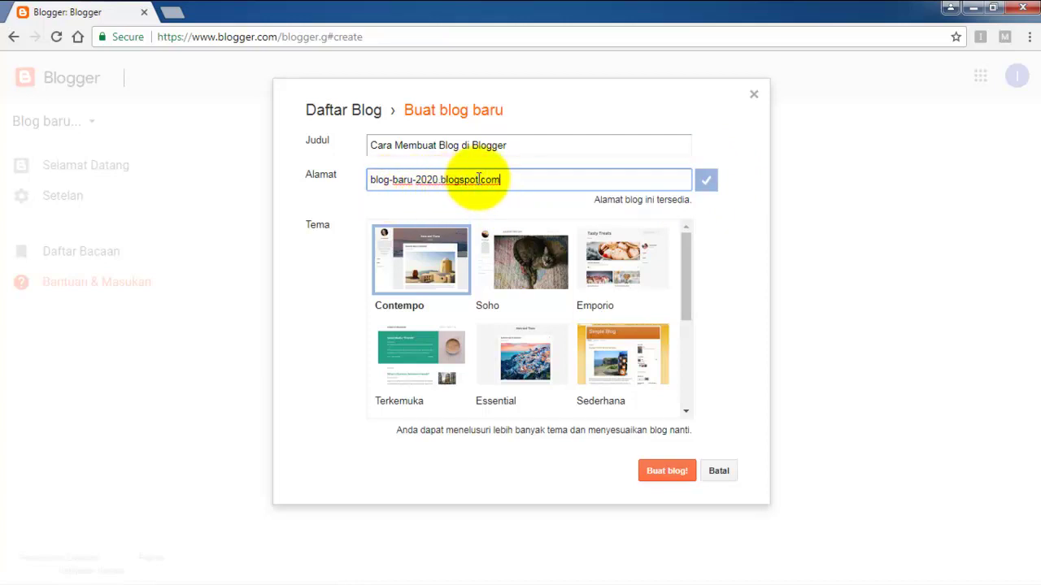
{"action": "left_click", "coordinate": [515, 179]}
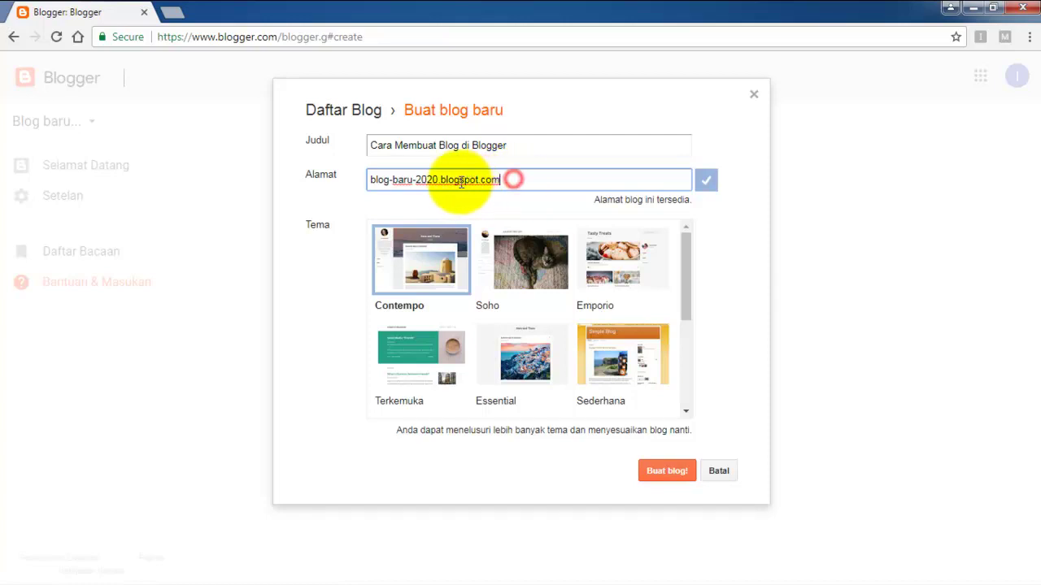
- Copy the complete blog address, including blogspot.com, to the clipboard
{"action": "triple_click", "coordinate": [384, 180]}
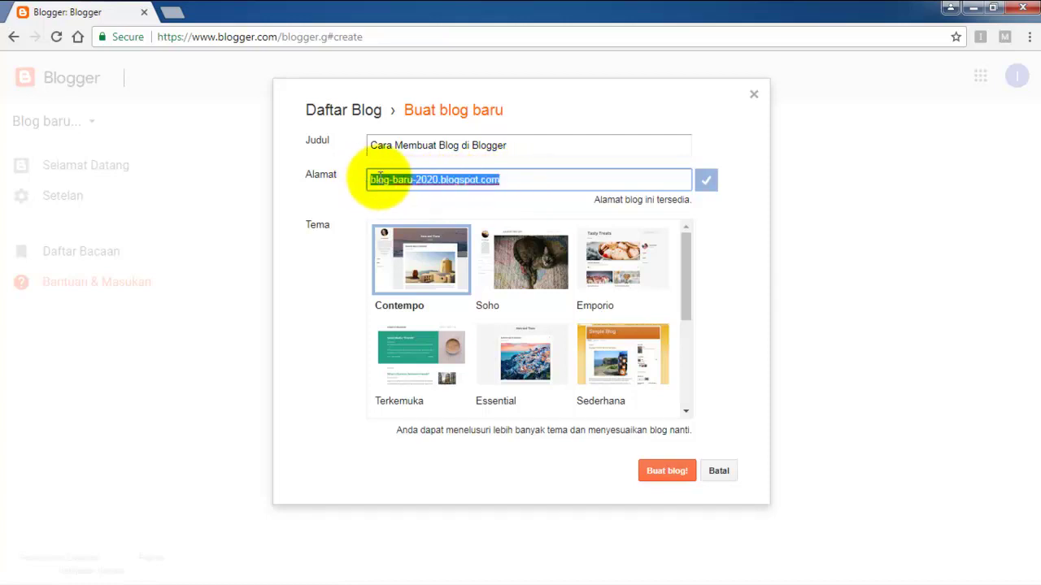
{"action": "right_click", "coordinate": [380, 180]}
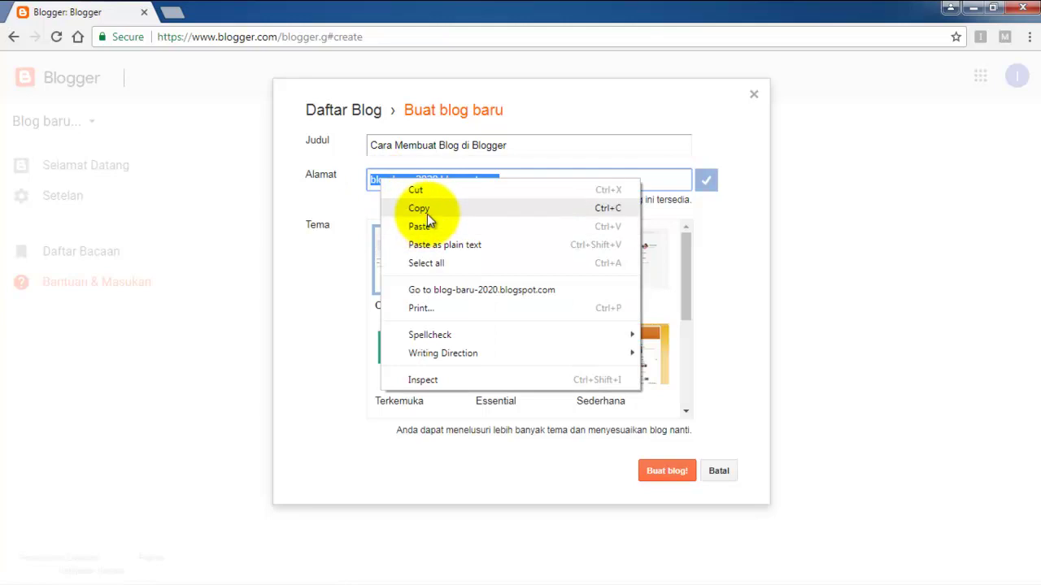
{"action": "left_click", "coordinate": [418, 209]}
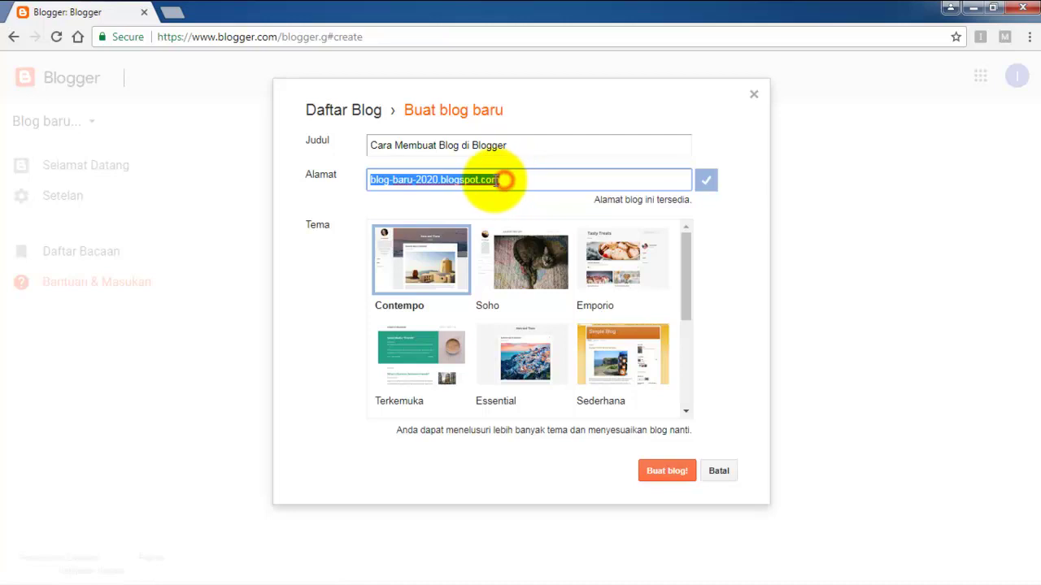
{"action": "left_click", "coordinate": [484, 180]}
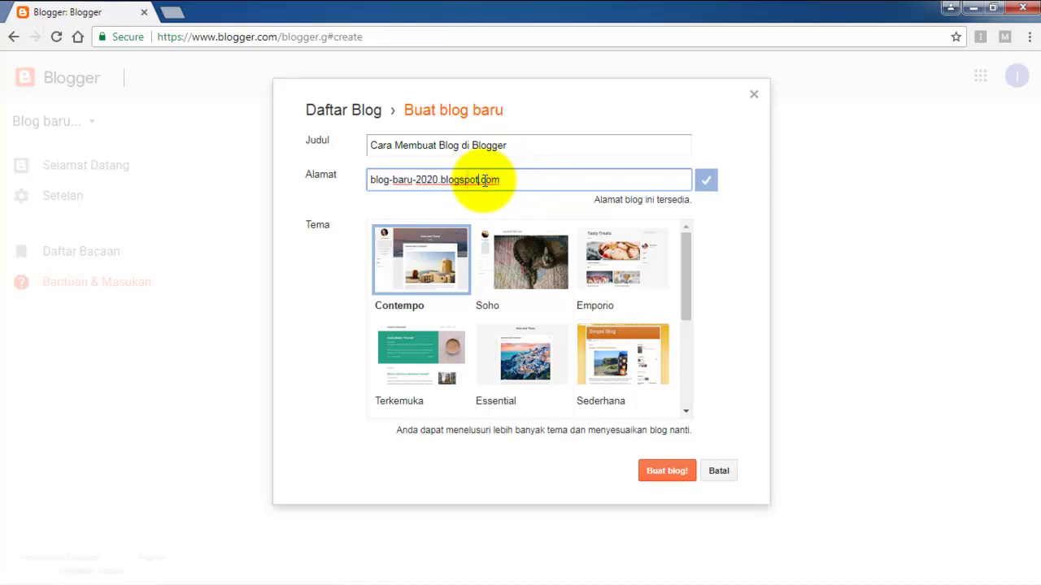
{"action": "mouse_move", "coordinate": [484, 181]}
{"action": "left_mouse_down"}
{"action": "mouse_move", "coordinate": [411, 181]}
{"action": "mouse_move", "coordinate": [477, 184]}
{"action": "left_mouse_up"}
{"action": "left_click", "coordinate": [517, 180]}
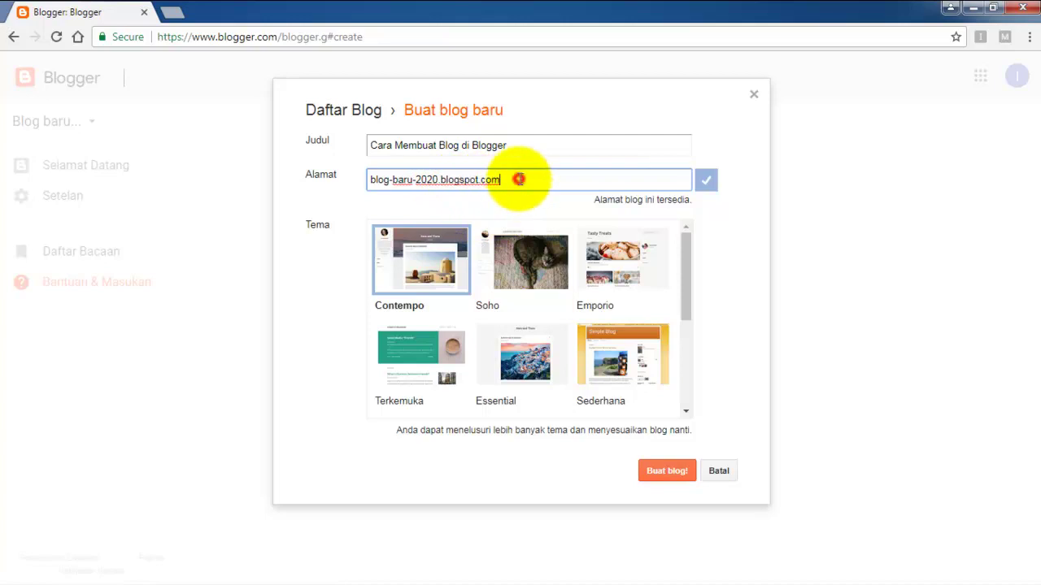
{"action": "left_click", "coordinate": [441, 180]}
{"action": "left_click_drag", "start_coordinate": [446, 180], "coordinate": [372, 185]}
{"action": "left_click", "coordinate": [502, 180]}
{"action": "left_click", "coordinate": [512, 177]}
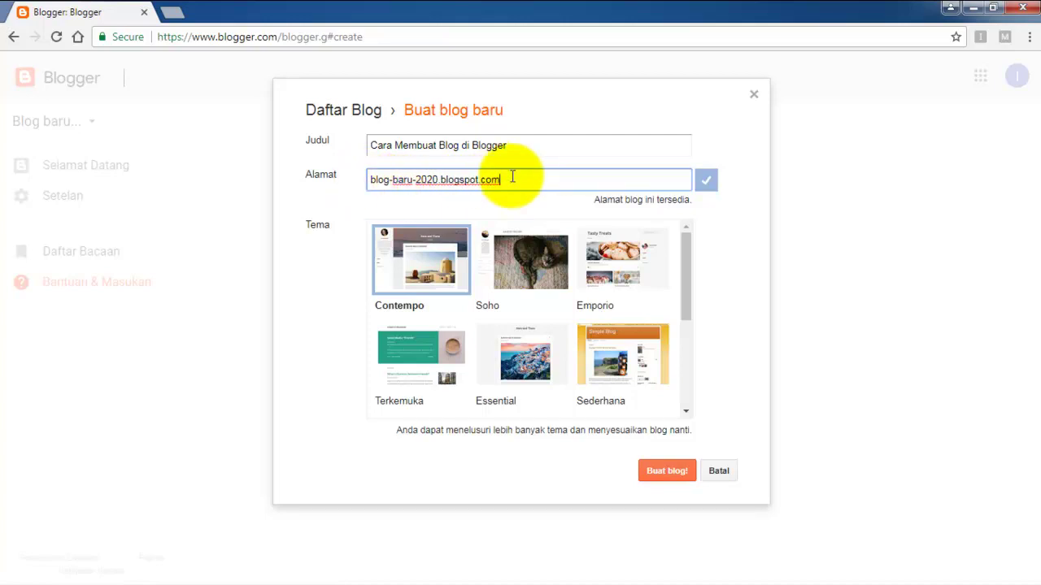
{"action": "left_click", "coordinate": [687, 252]}
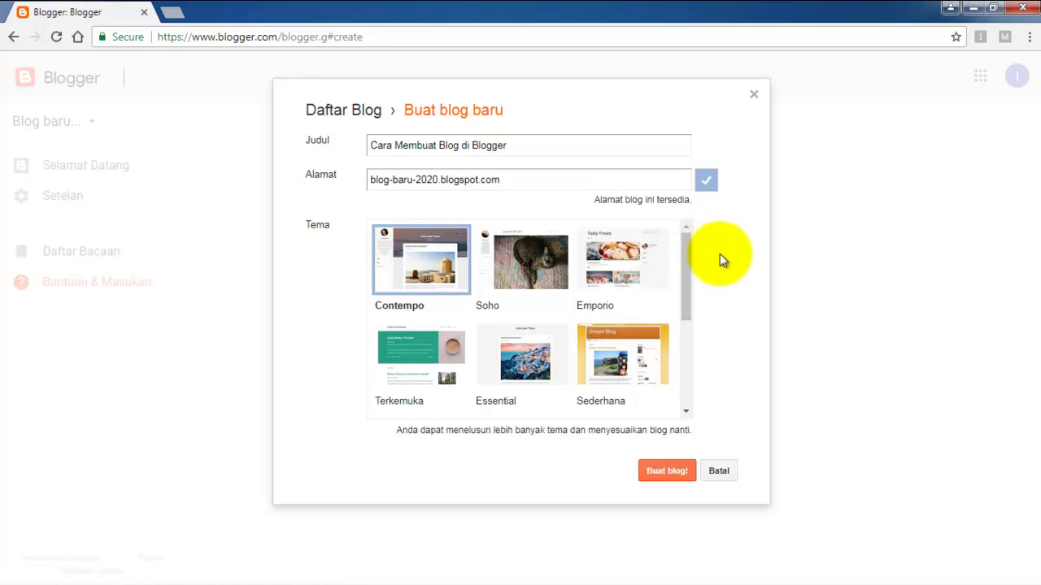
{"action": "left_click", "coordinate": [507, 179]}
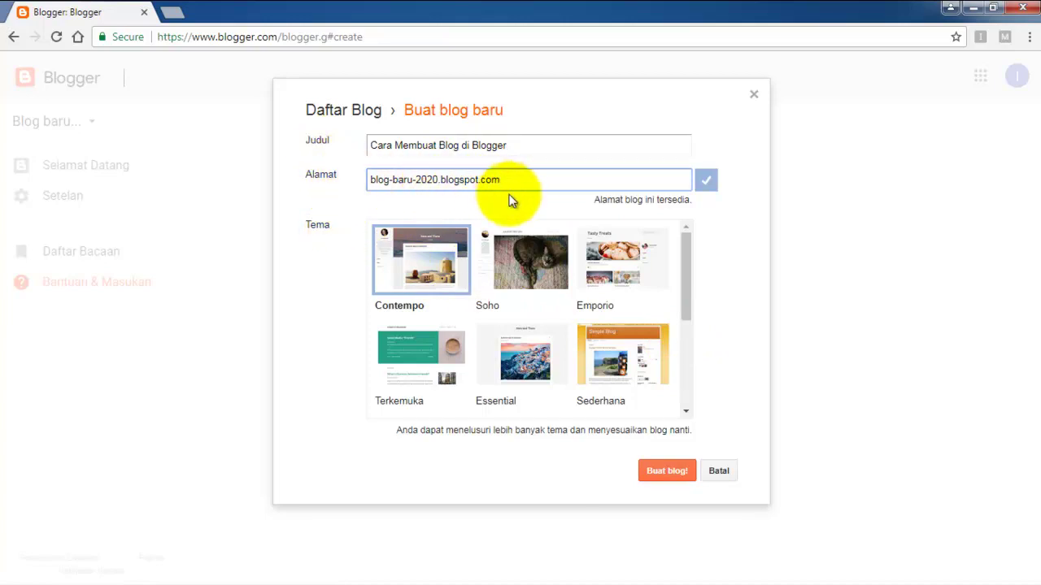
{"action": "double_click", "coordinate": [318, 225]}
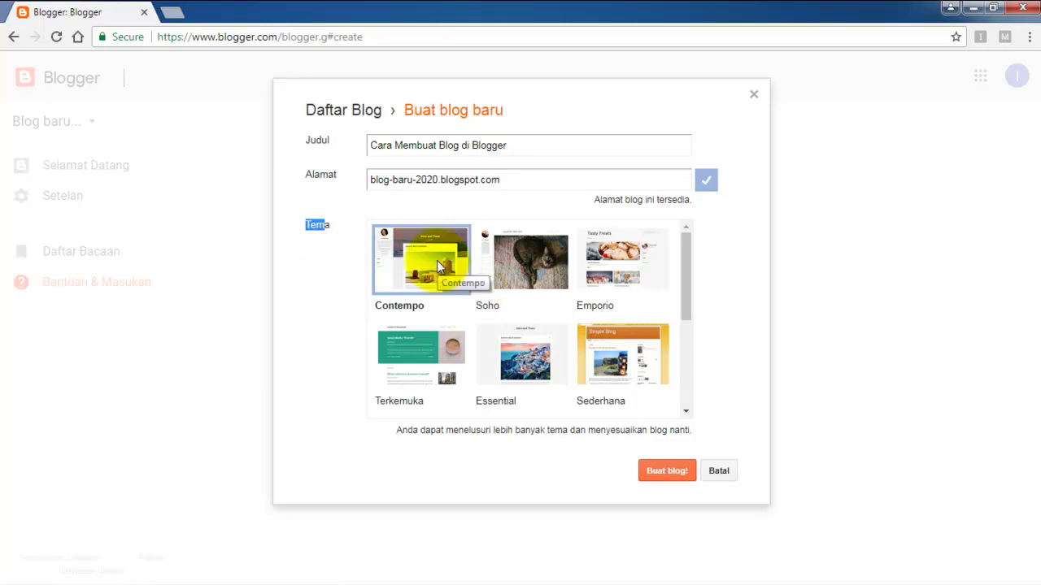
- Create the blog with the Contempo theme and dismiss the European Union cookie notification
{"action": "left_click", "coordinate": [663, 474]}
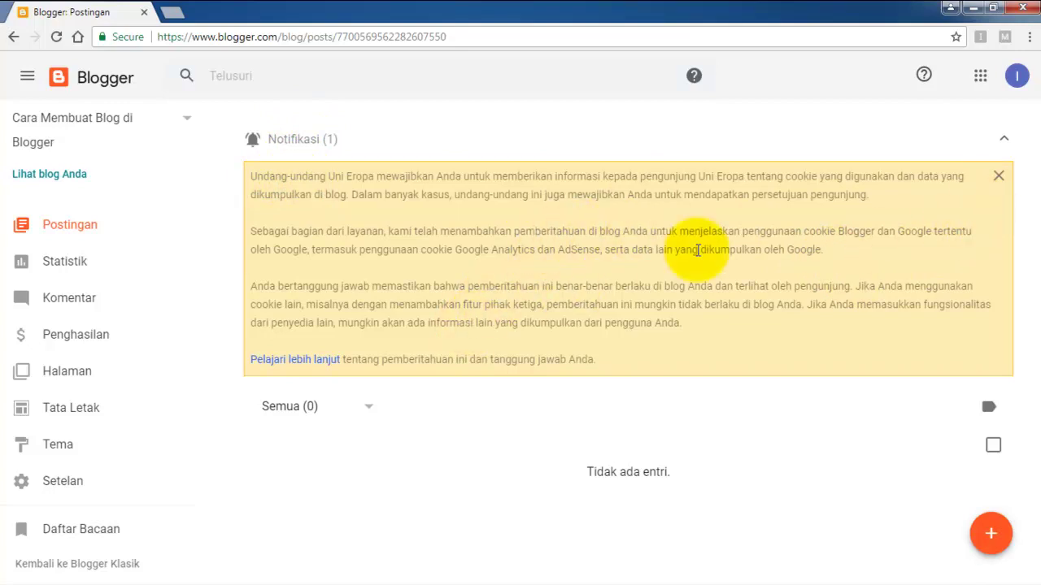
{"action": "left_click", "coordinate": [999, 177]}
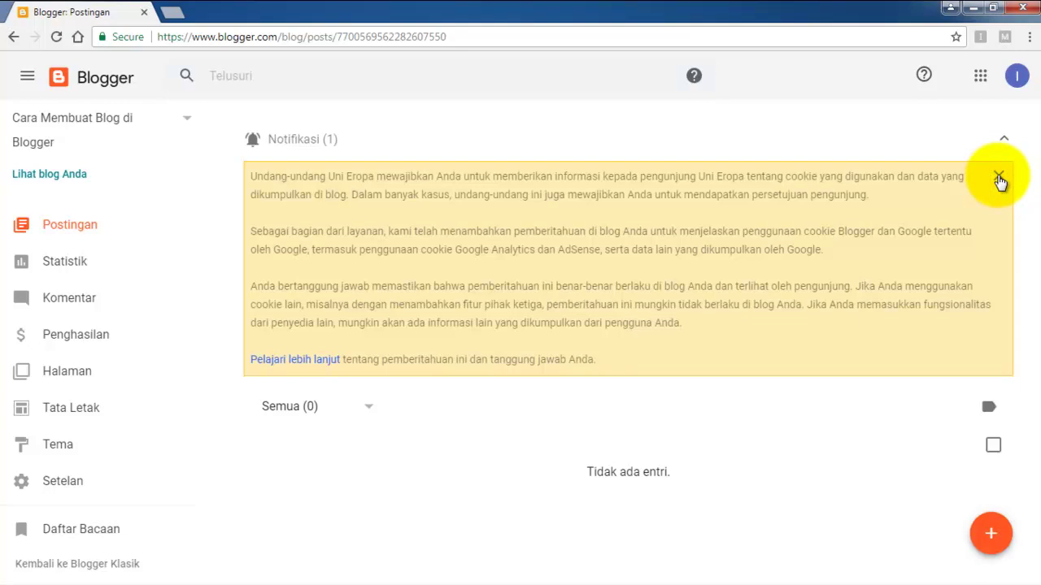
{"action": "left_click", "coordinate": [999, 179]}
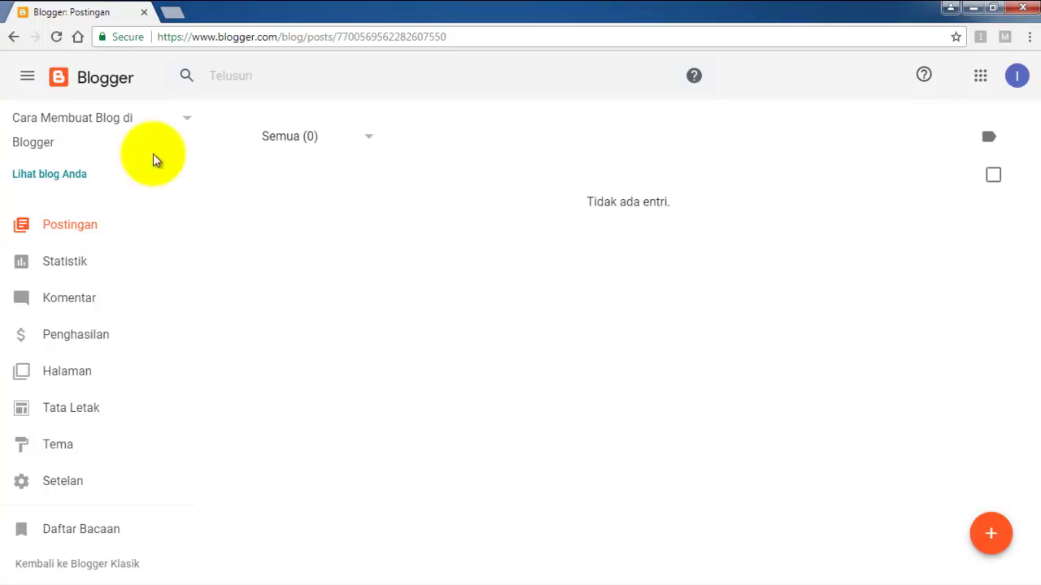
- Open the new blog in a separate browser tab, switch to it and highlight its web address
{"action": "right_click", "coordinate": [69, 177]}
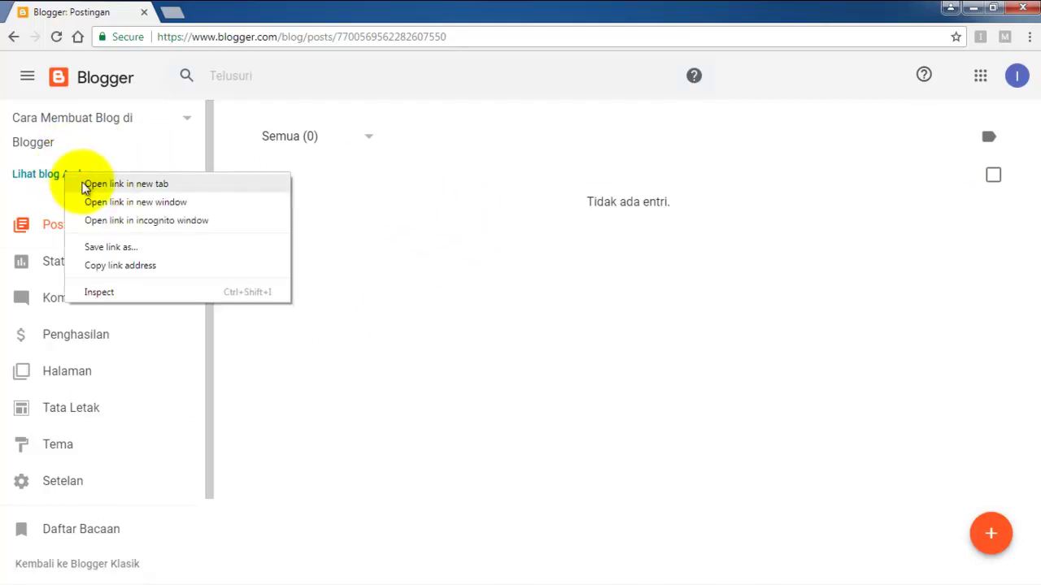
{"action": "left_click", "coordinate": [84, 183]}
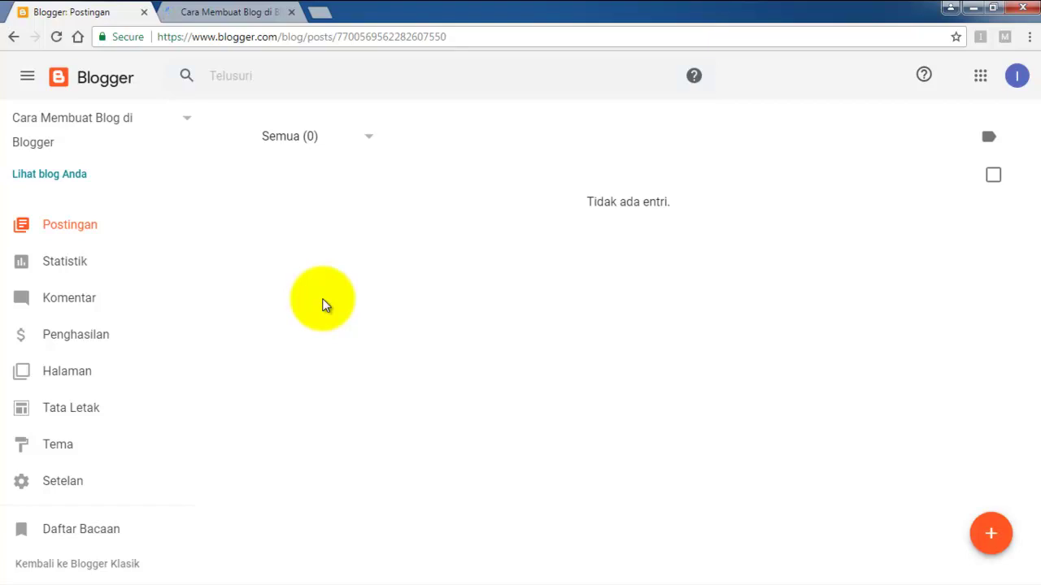
{"action": "left_click", "coordinate": [240, 11]}
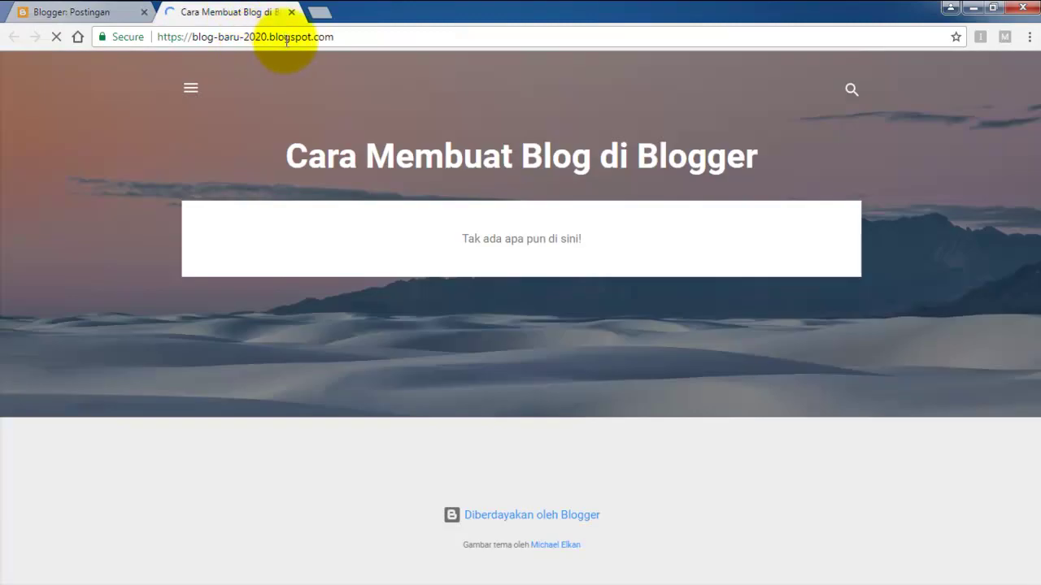
{"action": "left_click", "coordinate": [332, 39]}
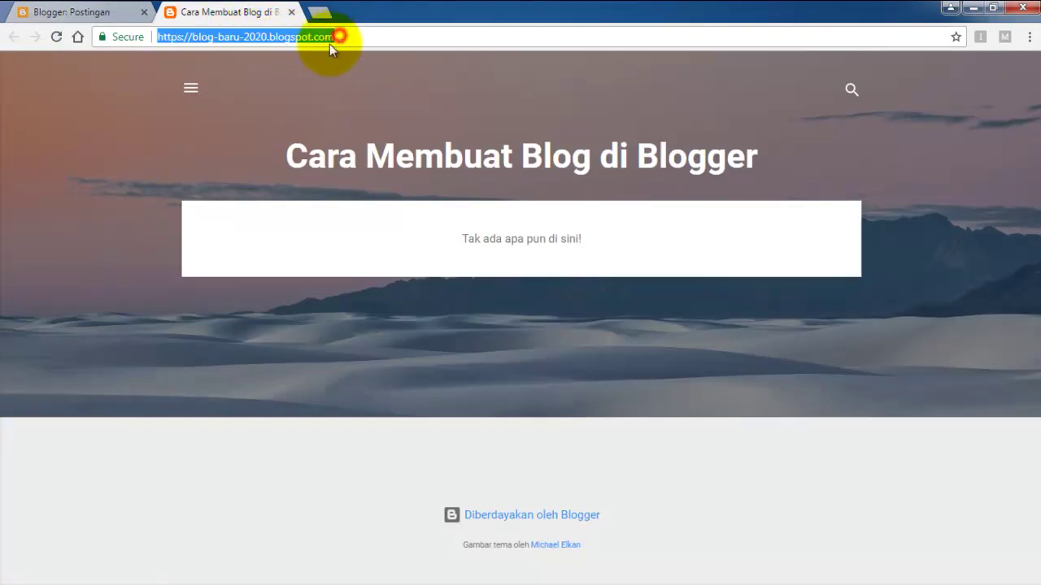
- Examine the live blog's address without the https prefix, its title and the placeholder text in the post area by highlighting each
{"action": "left_click", "coordinate": [196, 38]}
{"action": "left_click_drag", "start_coordinate": [196, 38], "coordinate": [285, 36]}
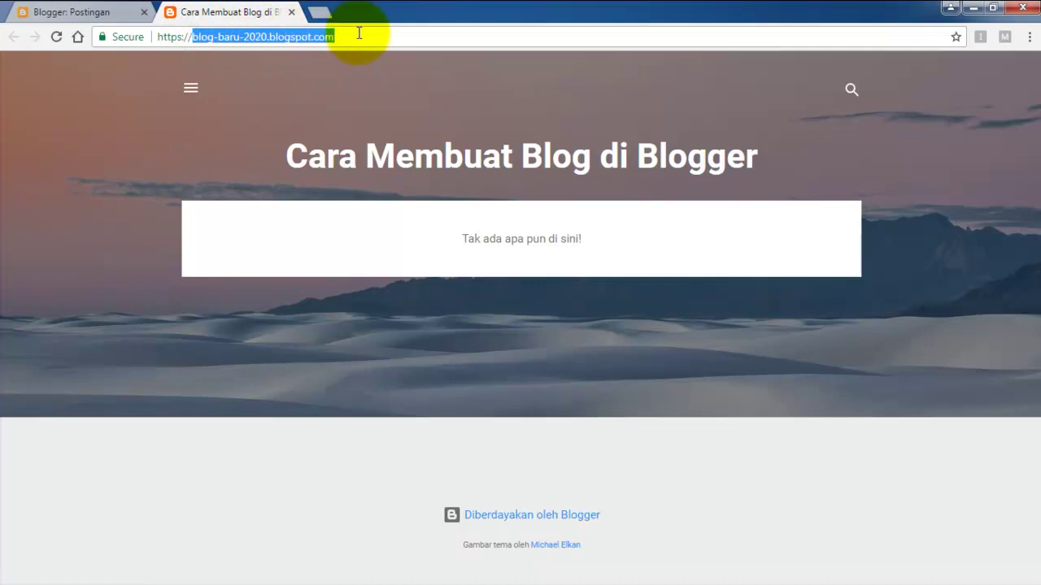
{"action": "left_click", "coordinate": [358, 34]}
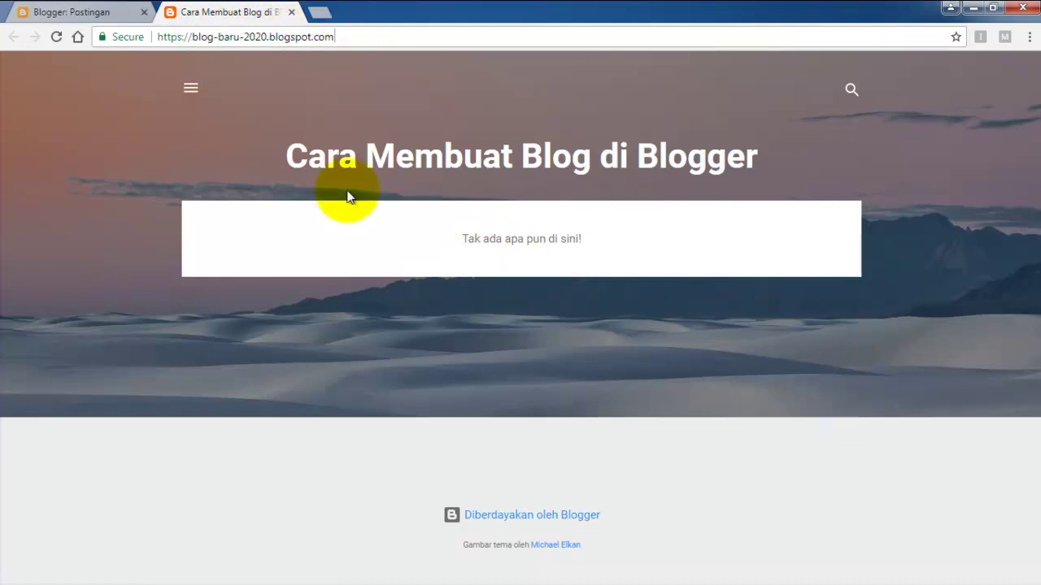
{"action": "left_click", "coordinate": [302, 153]}
{"action": "left_click_drag", "start_coordinate": [506, 151], "coordinate": [811, 132]}
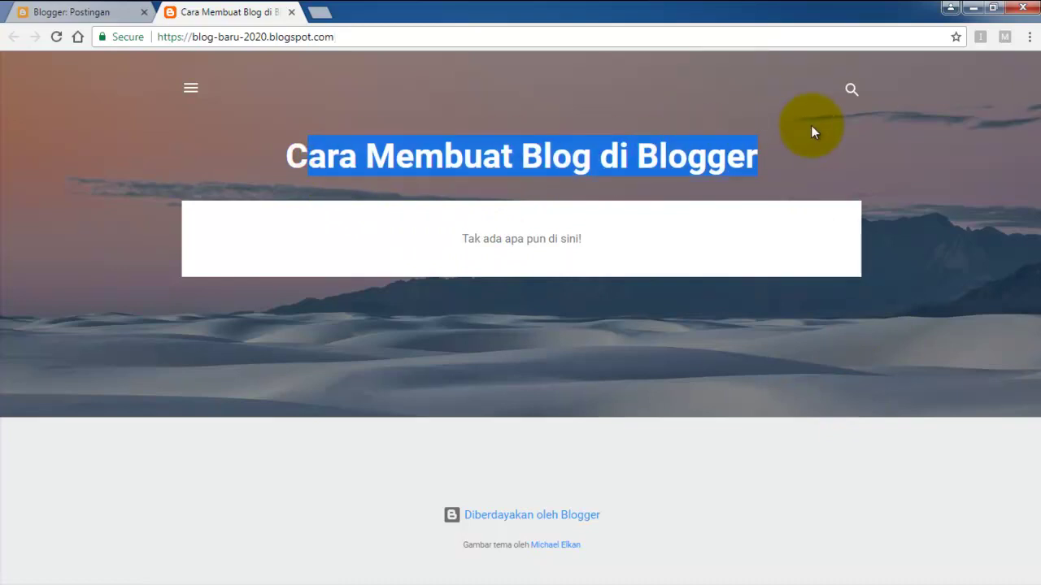
{"action": "left_click", "coordinate": [278, 161]}
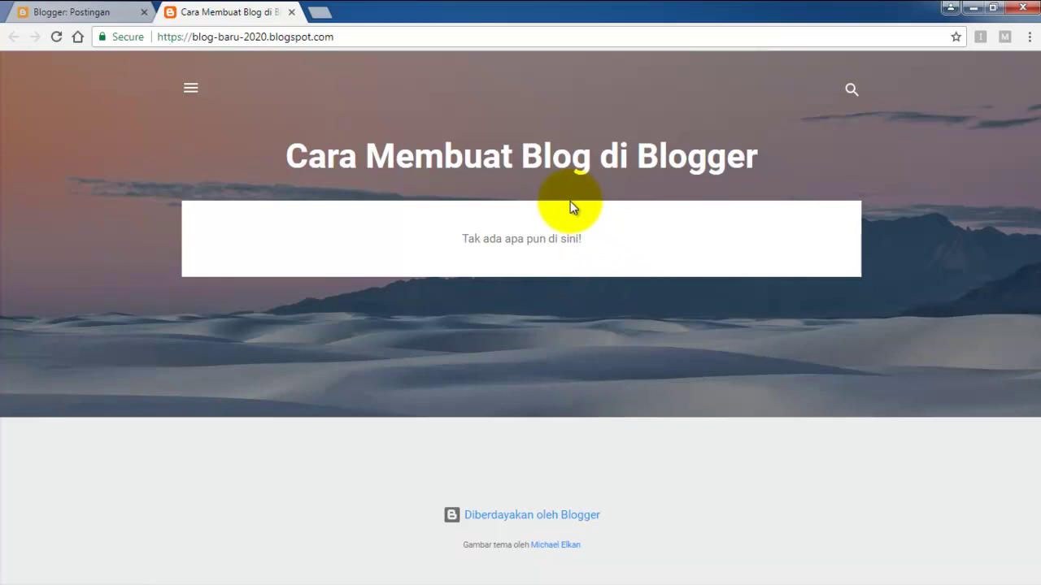
{"action": "left_click_drag", "start_coordinate": [464, 241], "coordinate": [605, 246]}
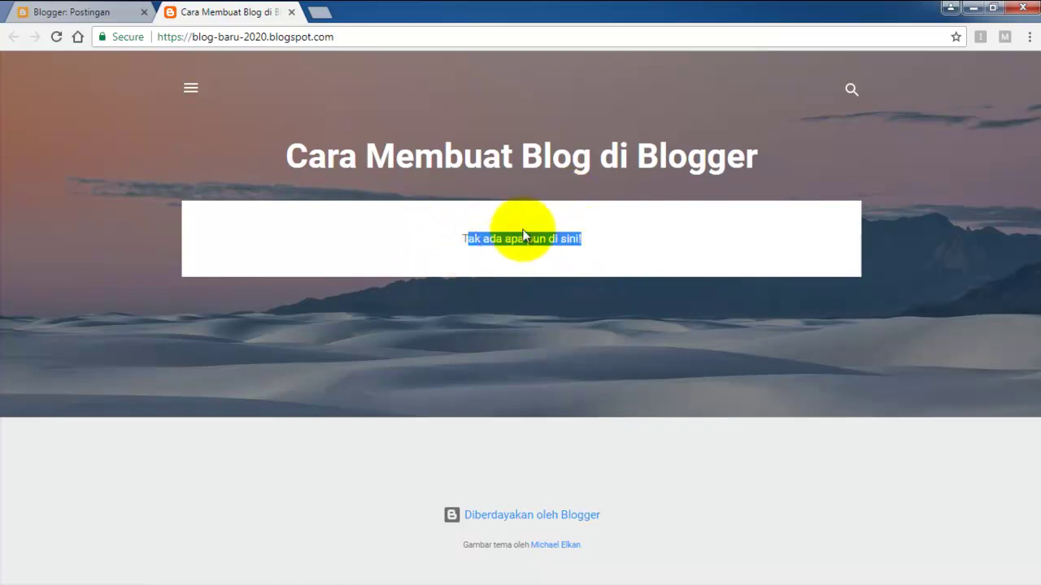
{"action": "right_click", "coordinate": [605, 251]}
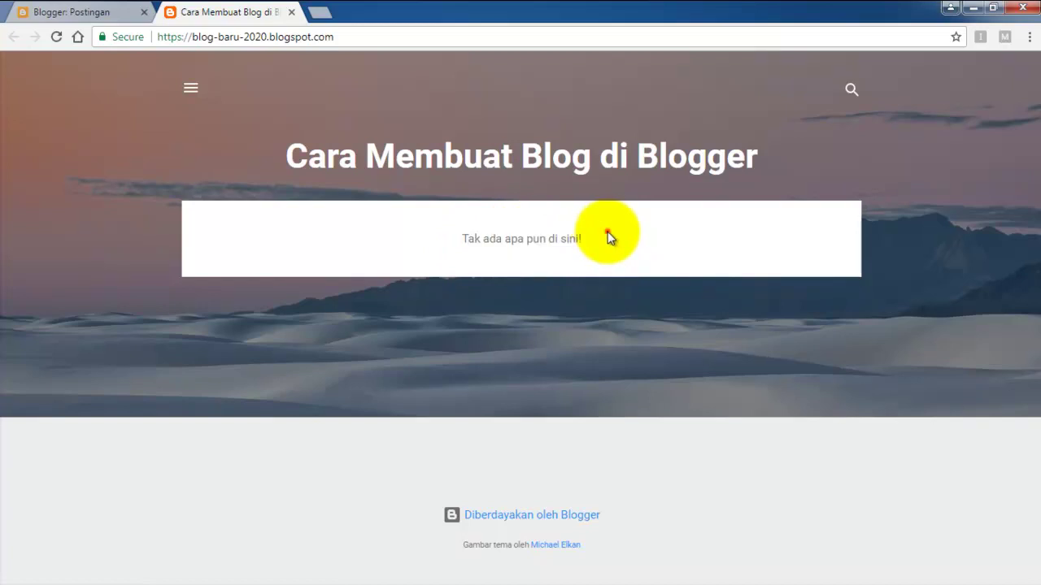
- Return to the Blogger dashboard and look through the new blog's management sections, from Postingan to Daftar Bacaan
{"action": "left_click", "coordinate": [148, 6]}
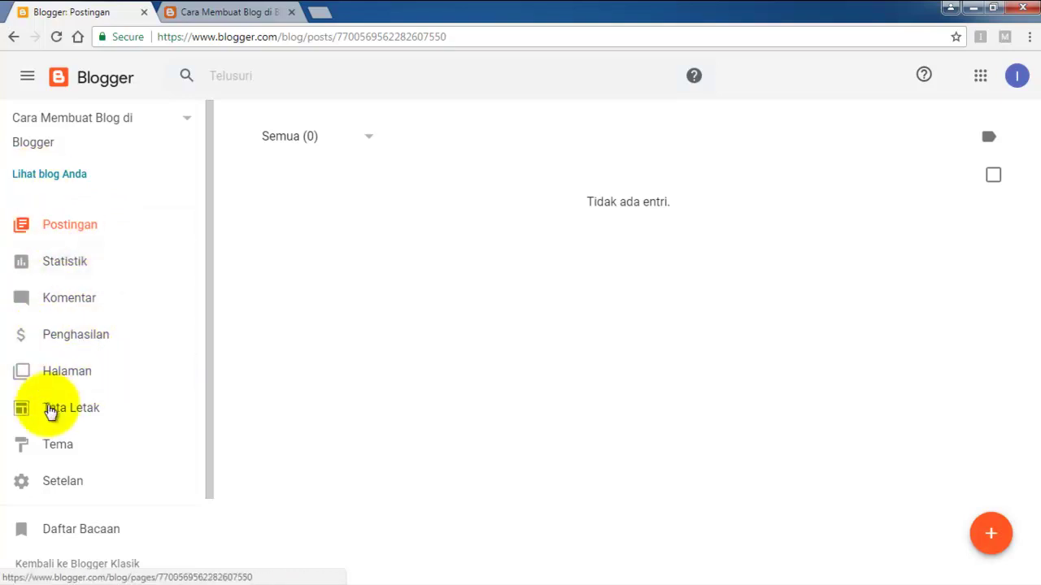
{"action": "left_click_drag", "start_coordinate": [208, 218], "coordinate": [204, 347]}
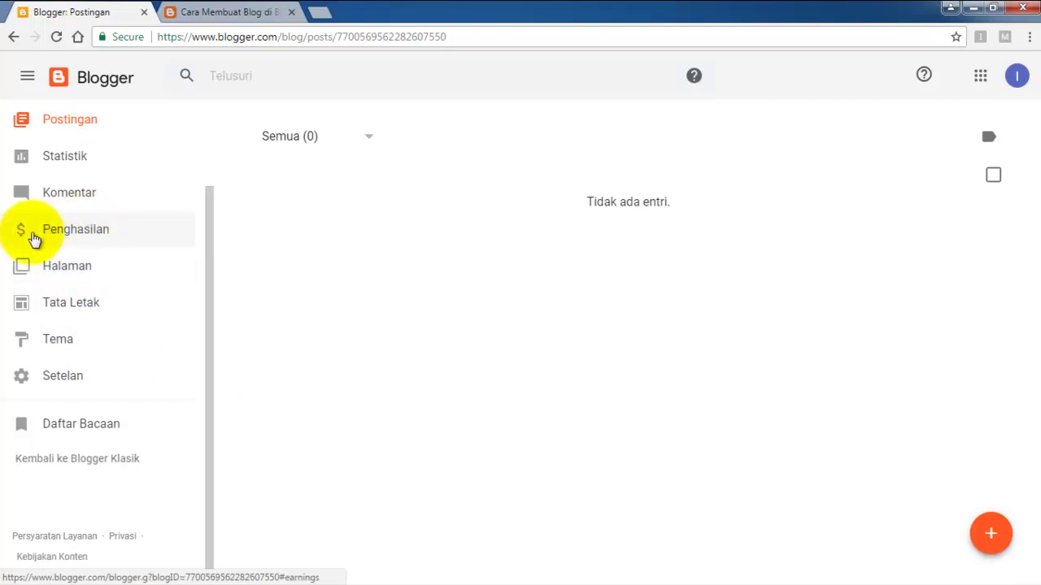
{"action": "scroll", "coordinate": [104, 264], "scroll_direction": "up", "scroll_amount": 2}
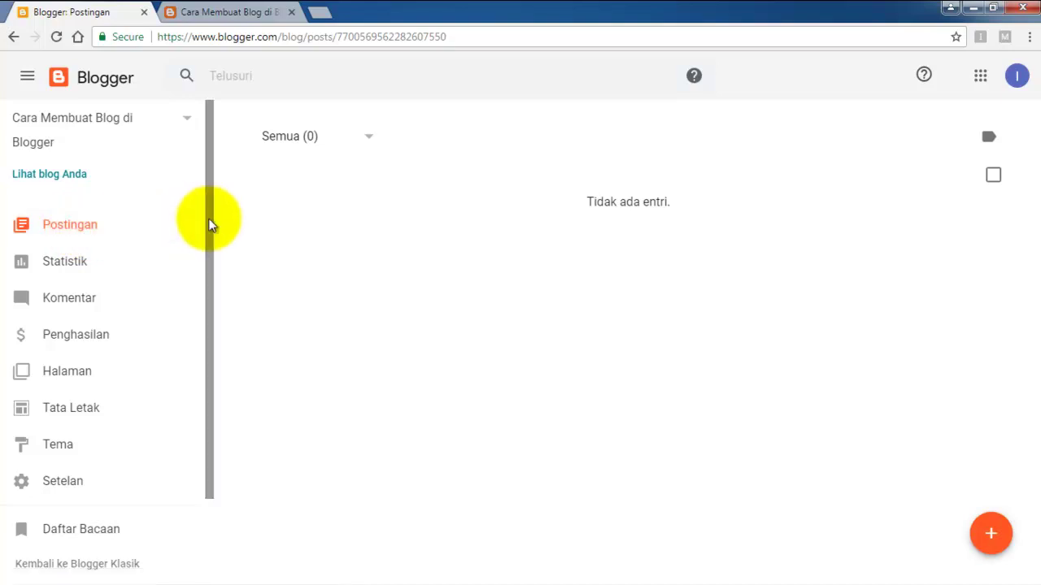
{"action": "mouse_move", "coordinate": [208, 233]}
{"action": "left_mouse_down"}
{"action": "mouse_move", "coordinate": [208, 276]}
{"action": "mouse_move", "coordinate": [213, 226]}
{"action": "left_mouse_up"}
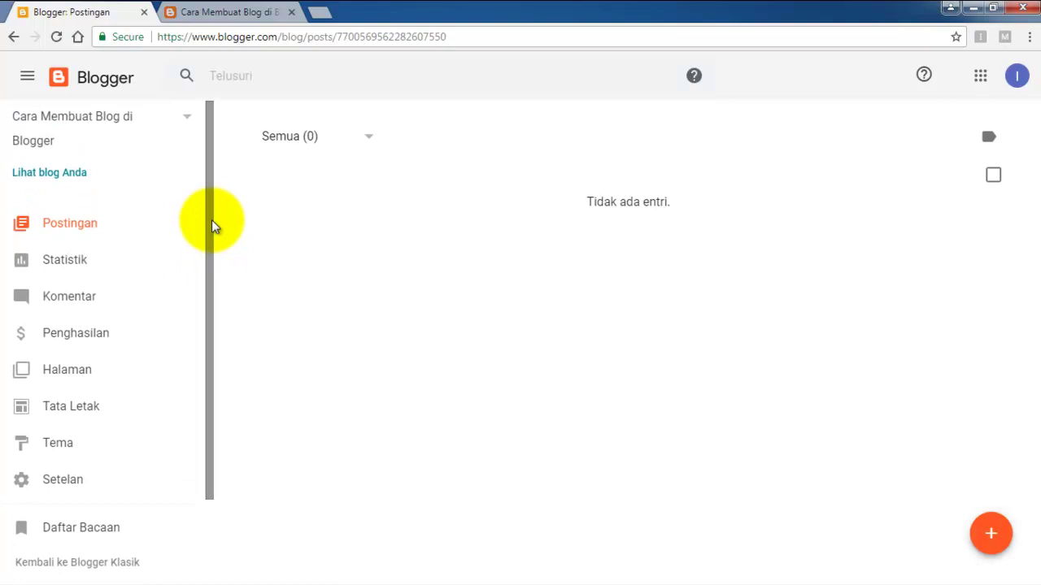